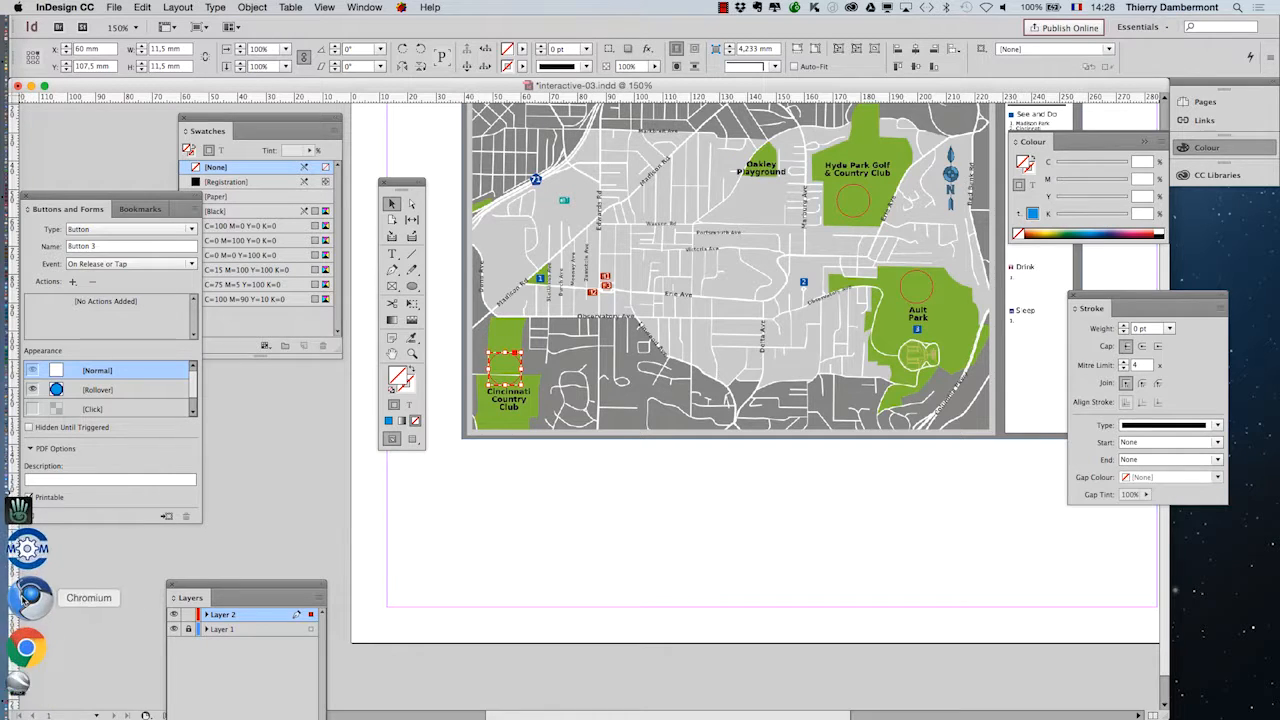
- Switch to Firefox and search Google Images for "animal" in the existing park map search page
left_click(30, 607)
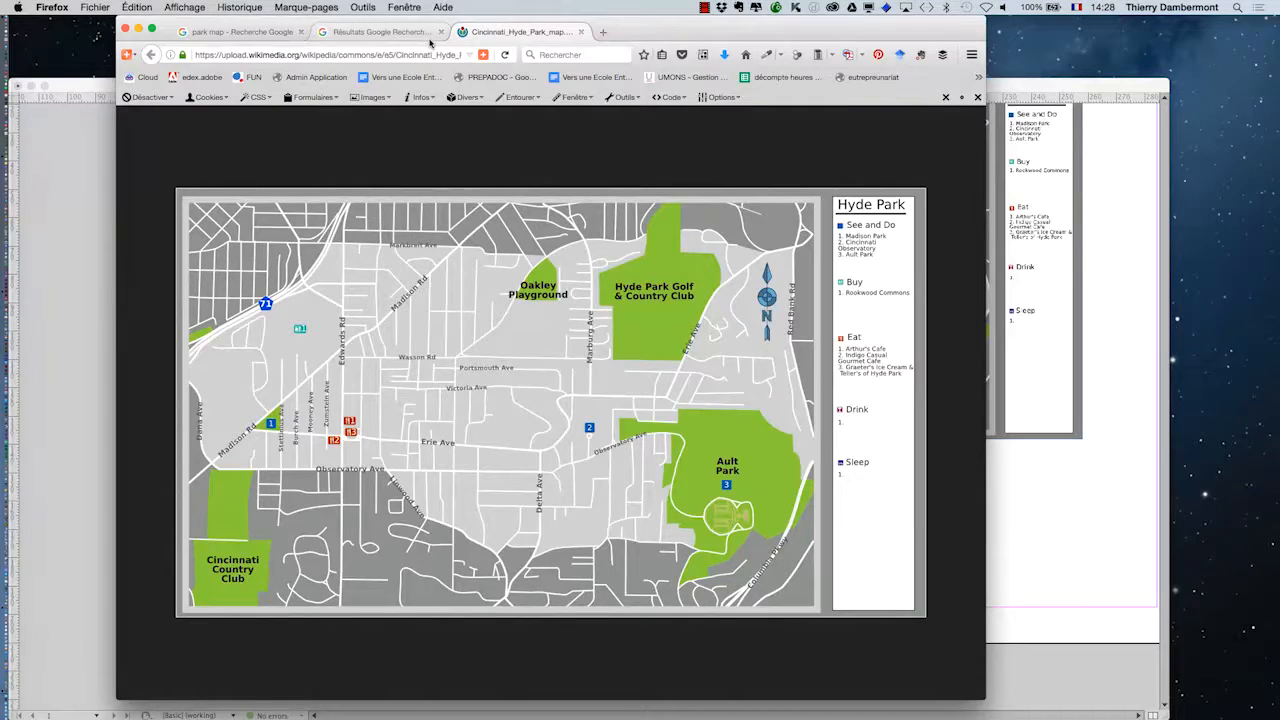
left_click_drag(528, 27, 531, 35)
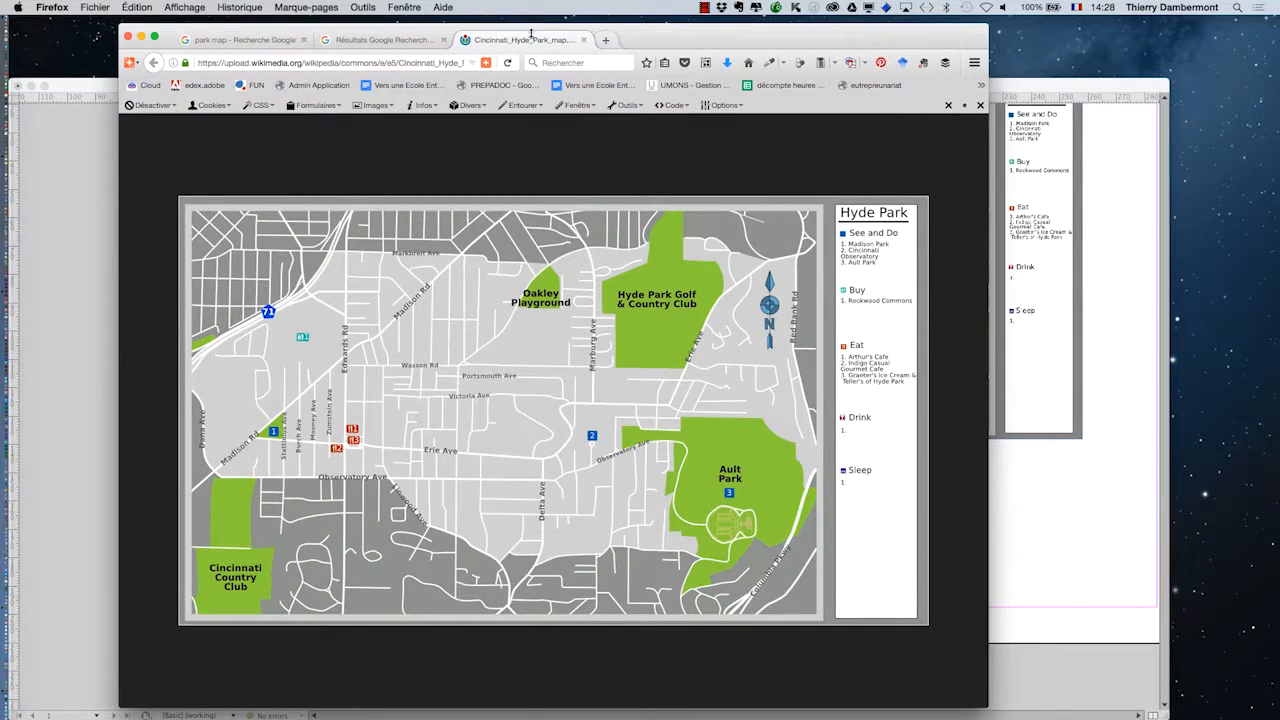
left_click(201, 40)
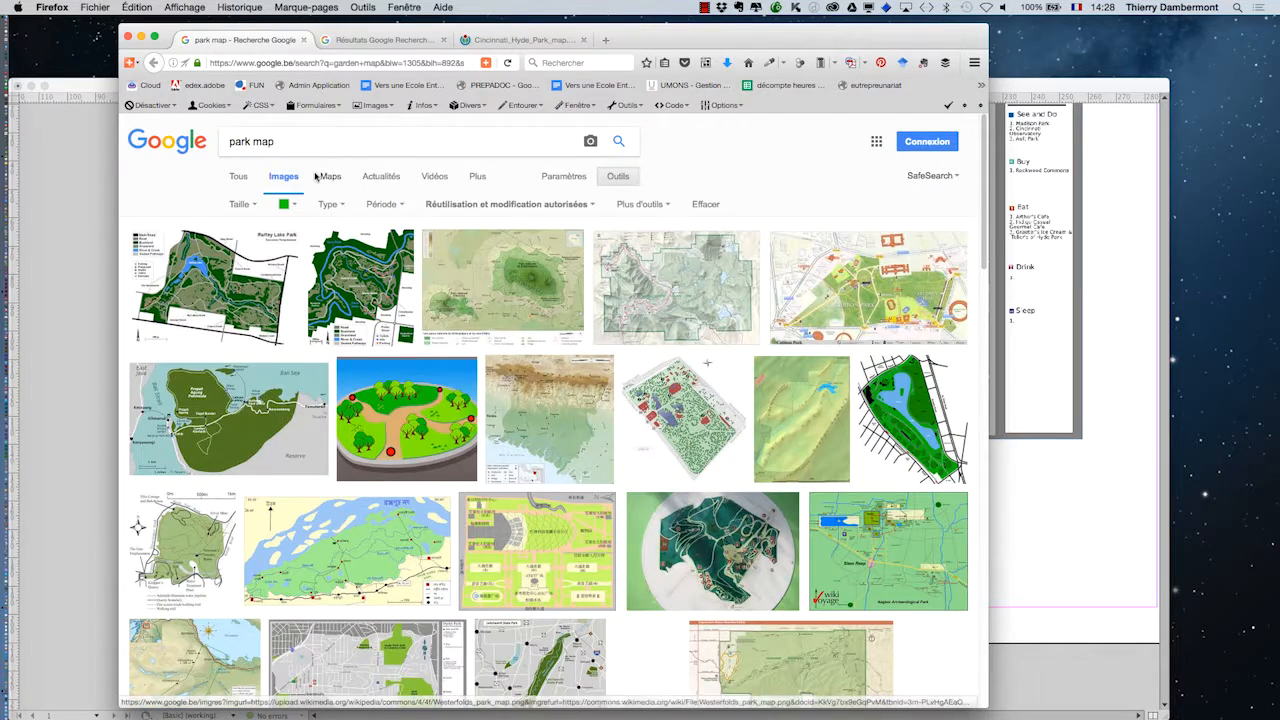
left_click_drag(278, 141, 200, 130)
type("anim")
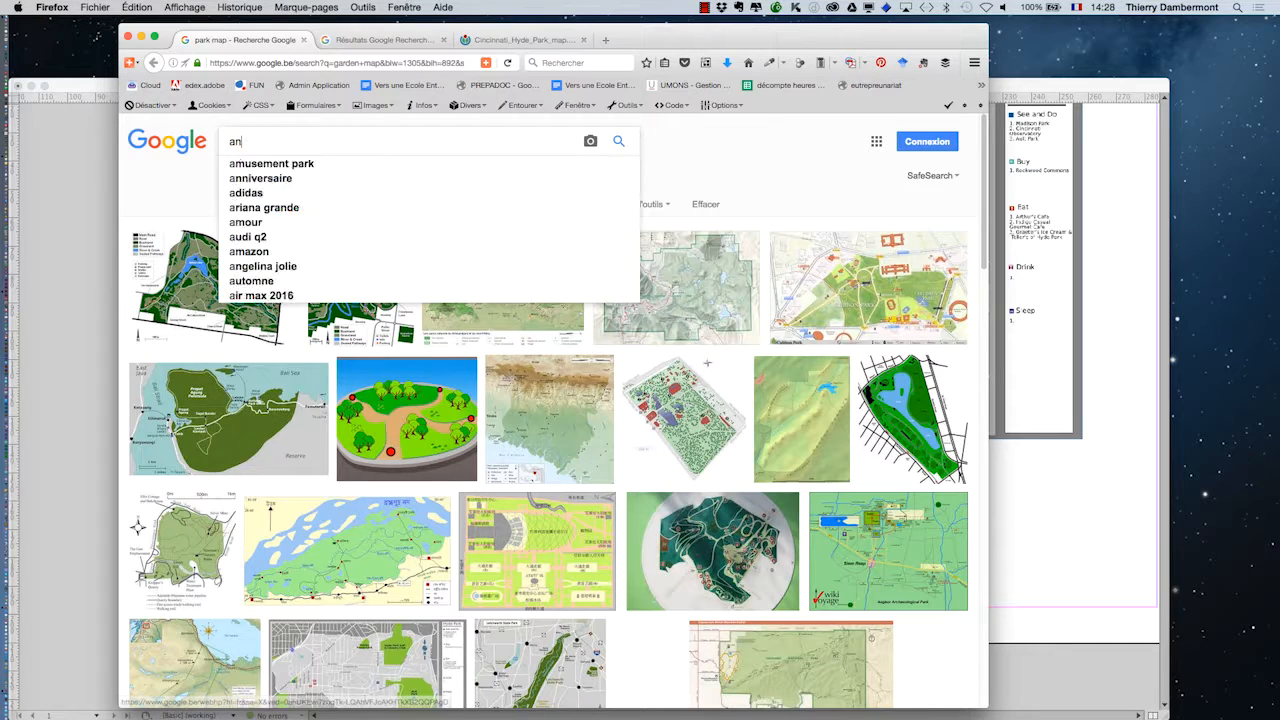
type("al")
key("Return")
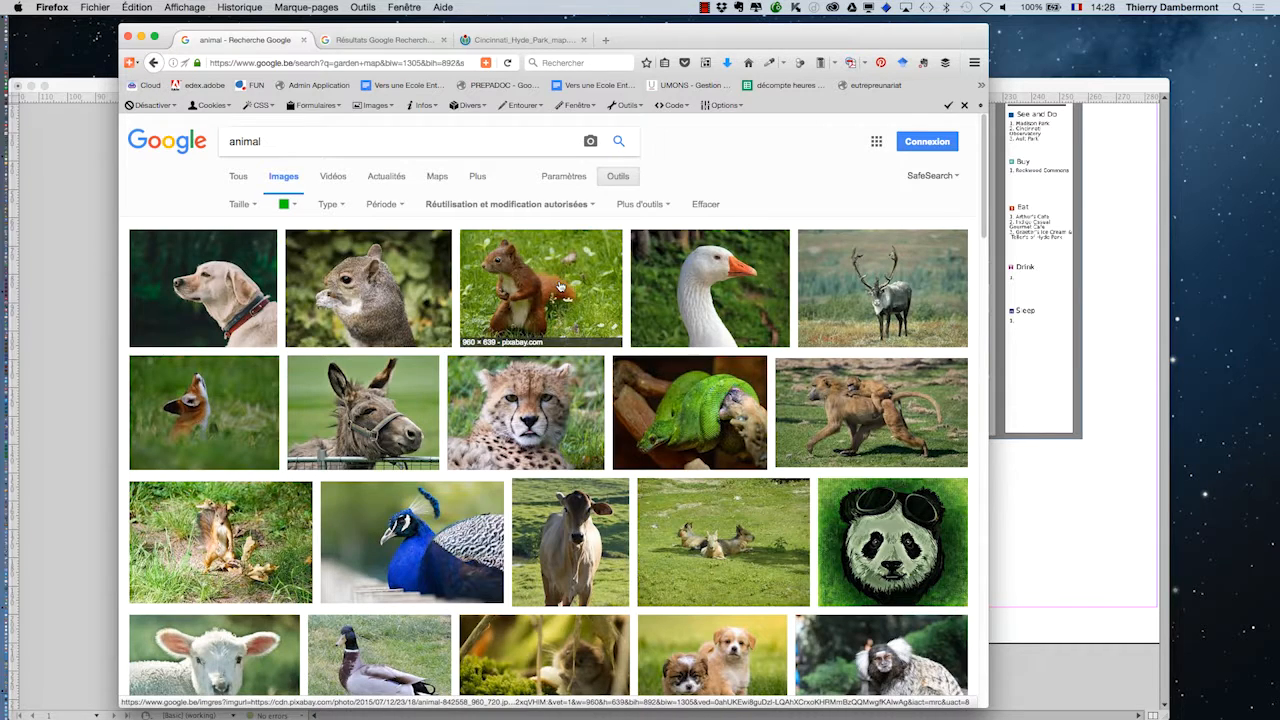
- Open the caribou, dog and donkey results in separate tabs and display each photo at full size
left_click(887, 300, "super")
left_click(236, 427, "super")
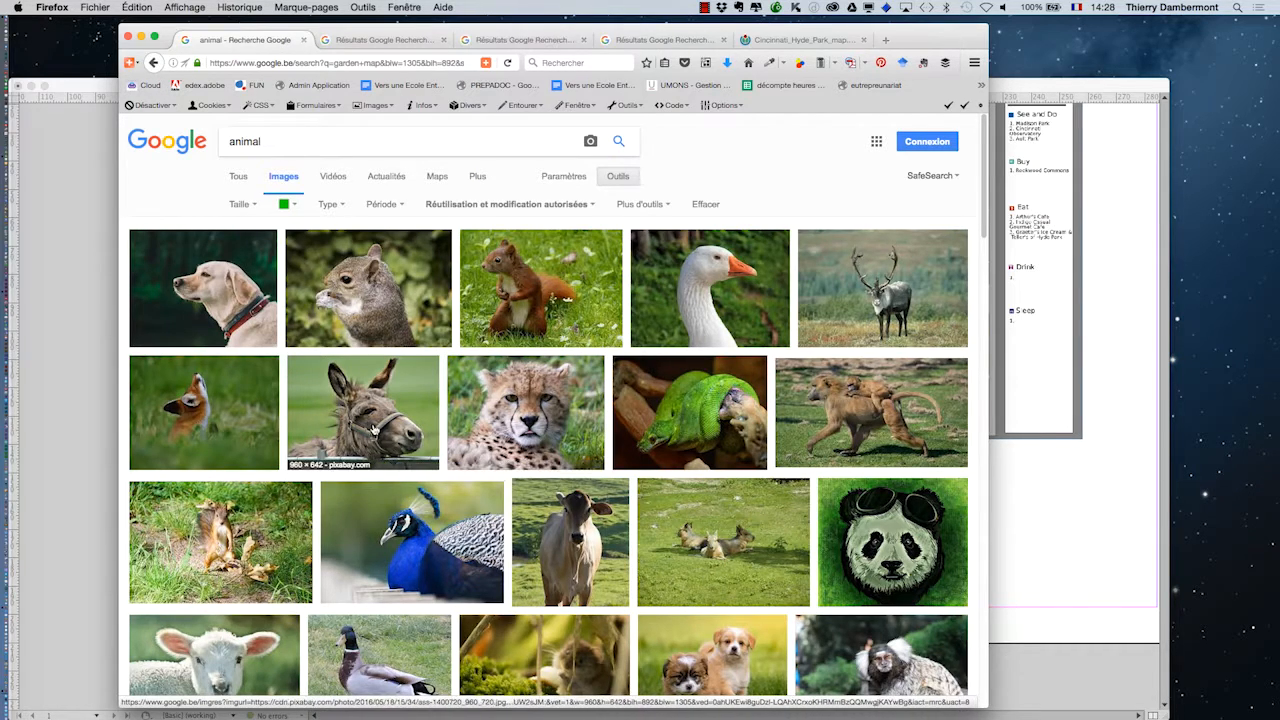
left_click(373, 424, "super")
left_click(366, 40)
left_click(814, 357)
left_click(565, 40)
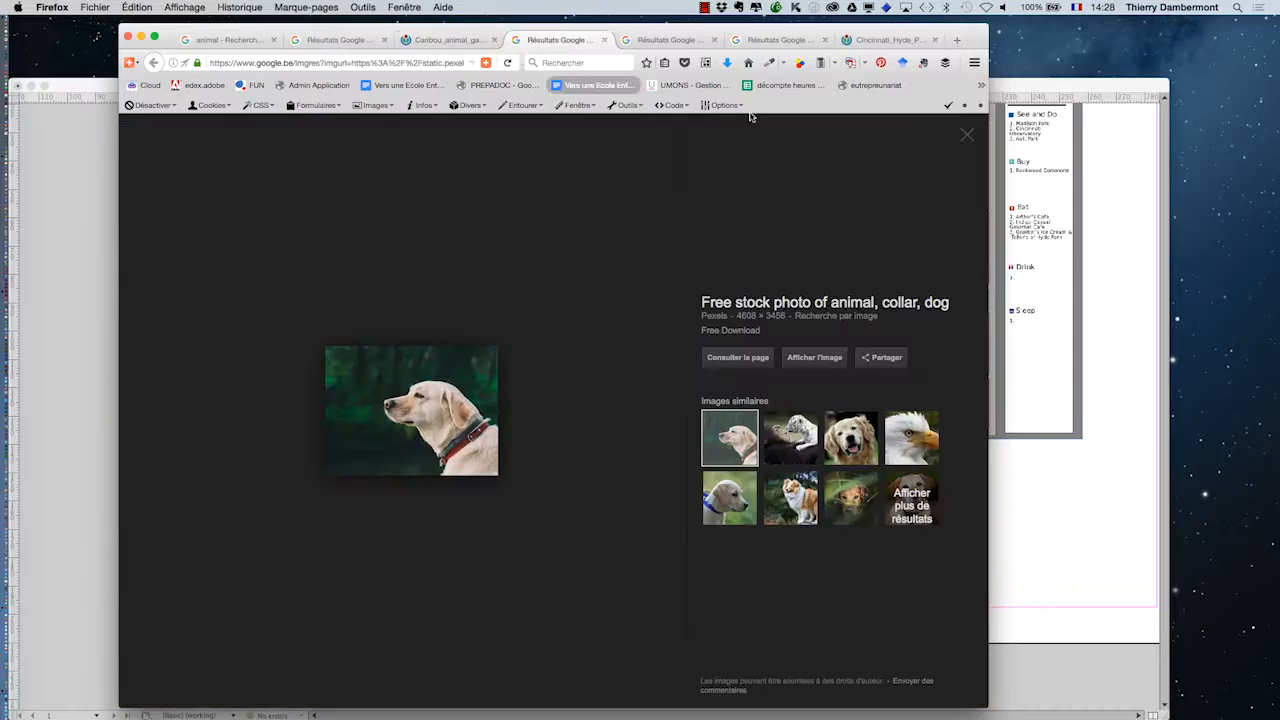
left_click(817, 357)
left_click(707, 40)
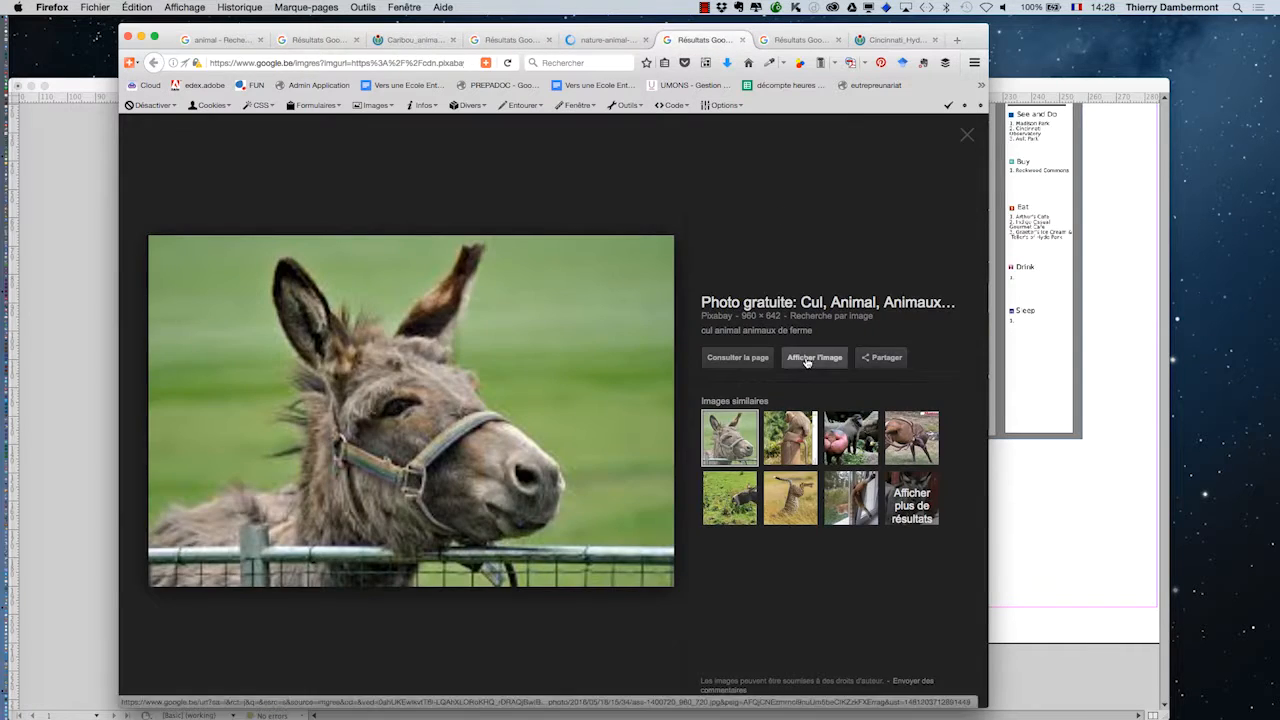
left_click(816, 358)
- Save the dog photo as nature-animal-dog-pet.jpg in the interactive-documents folder
left_click(560, 40)
right_click(642, 336)
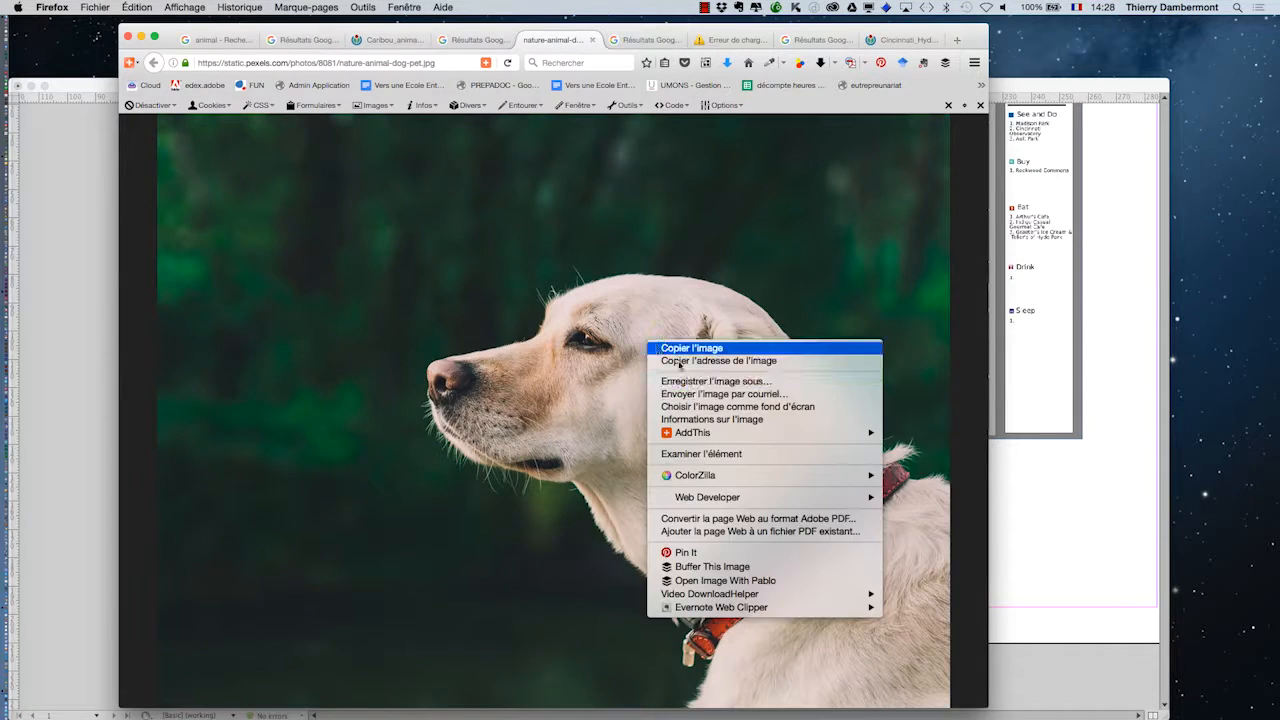
left_click(694, 385)
double_click(598, 191)
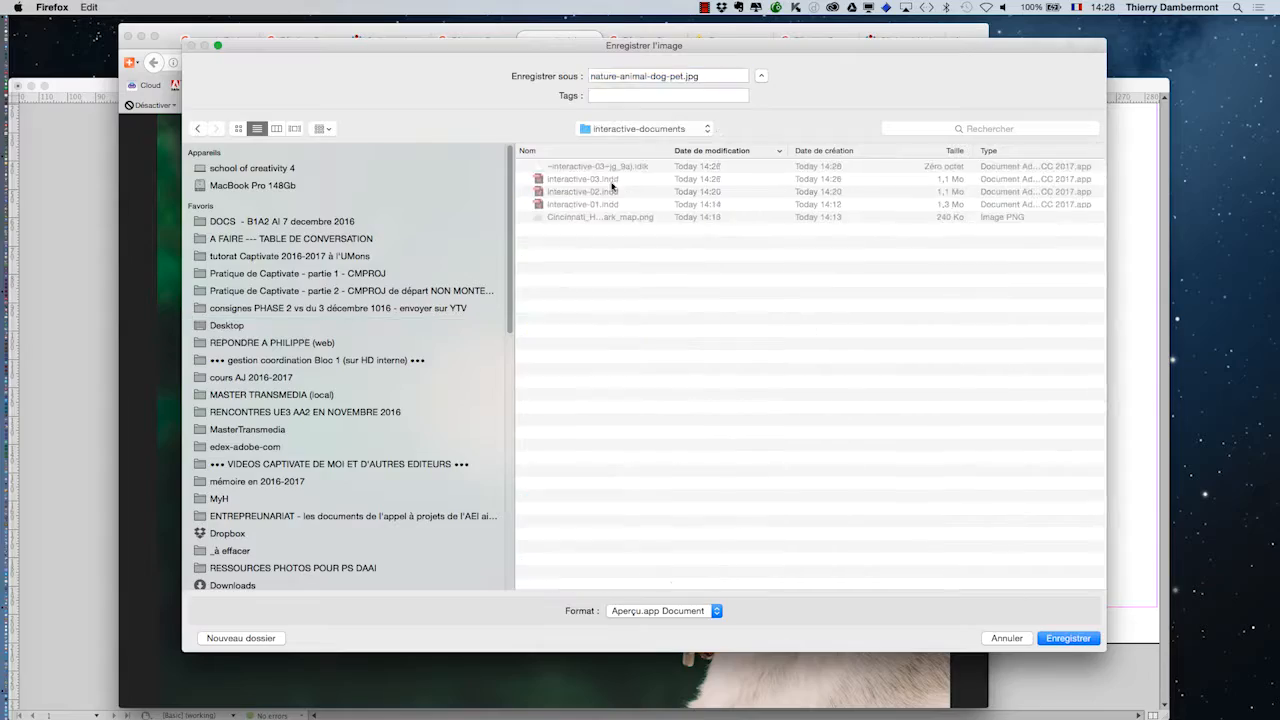
left_click(1070, 637)
- Save the full-size caribou photo to the interactive-documents folder under its original file name
left_click(423, 43)
right_click(540, 394)
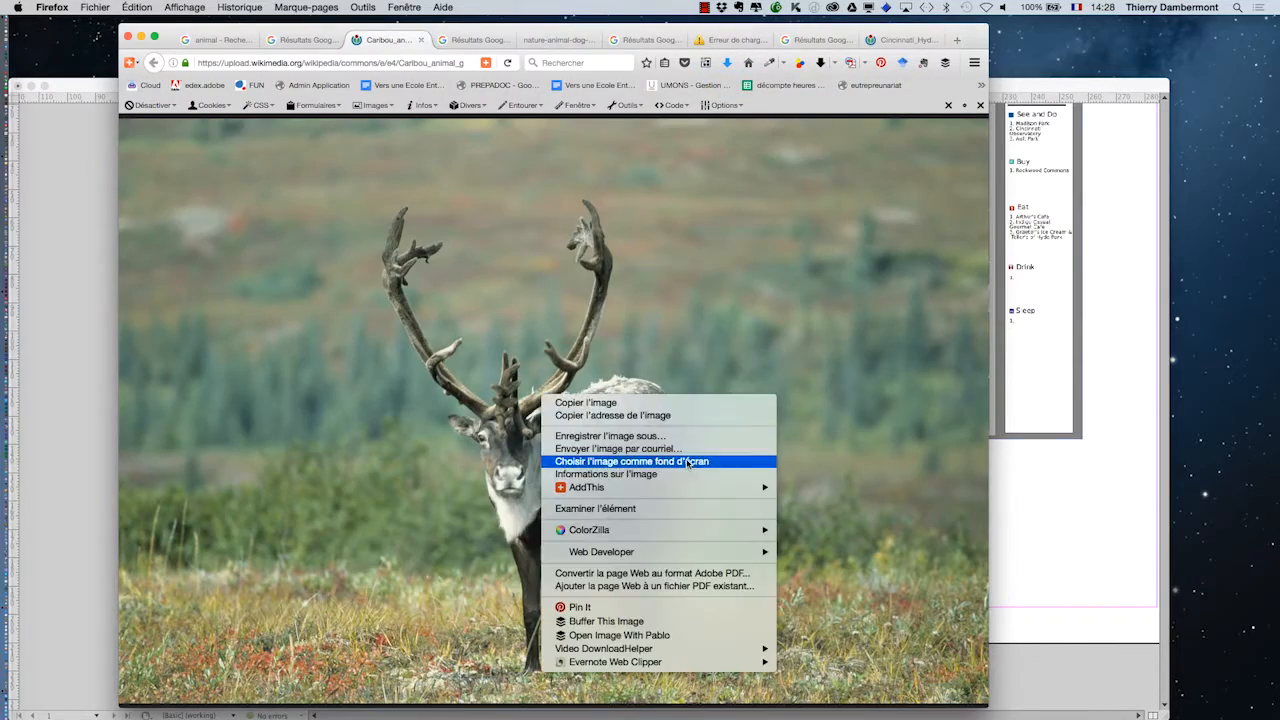
left_click(600, 441)
left_click(1068, 637)
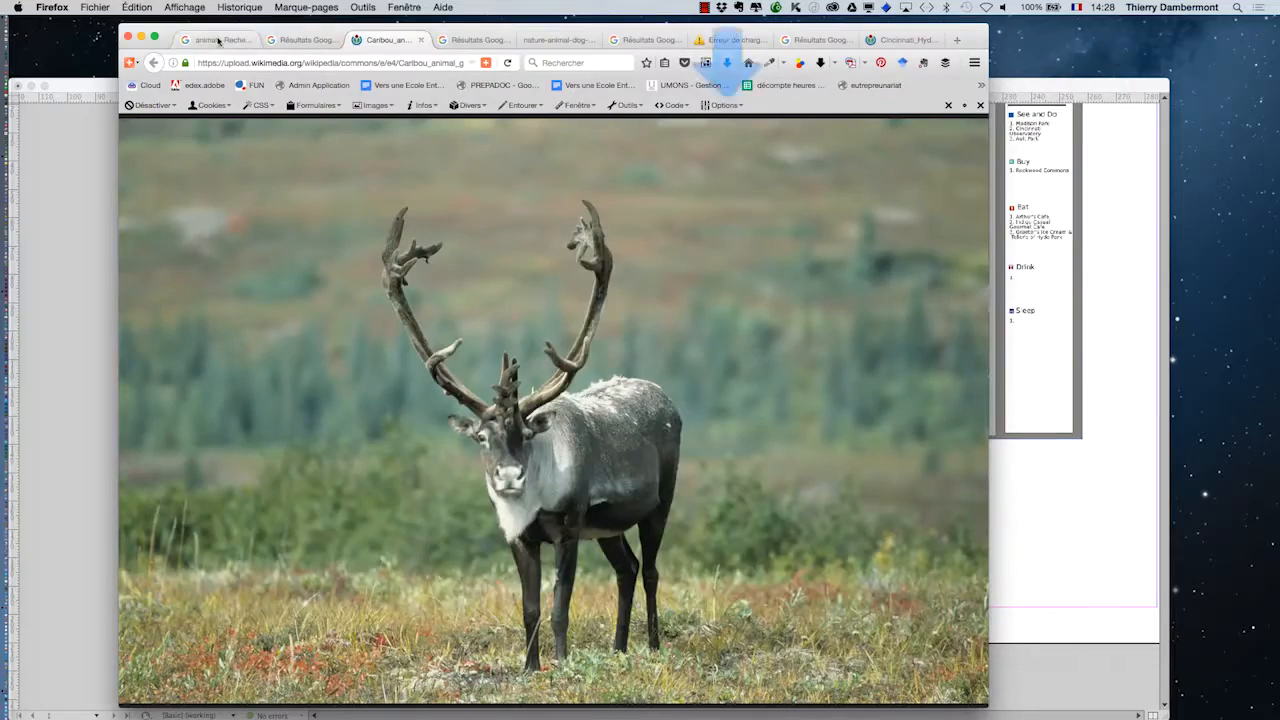
- Open the cheetah photo from the animal results at full size and save it to the interactive-documents folder
left_click(215, 40)
scroll(508, 356, "down", 1)
left_click(508, 356)
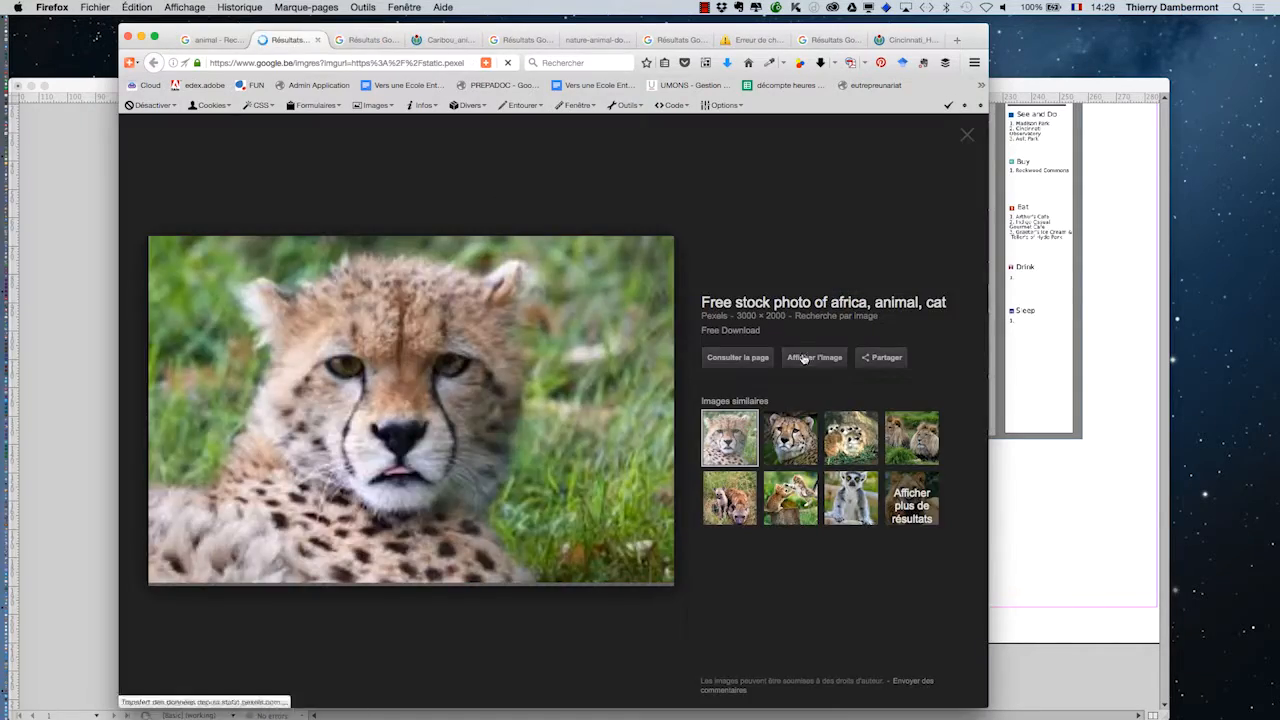
left_click(822, 358)
right_click(632, 330)
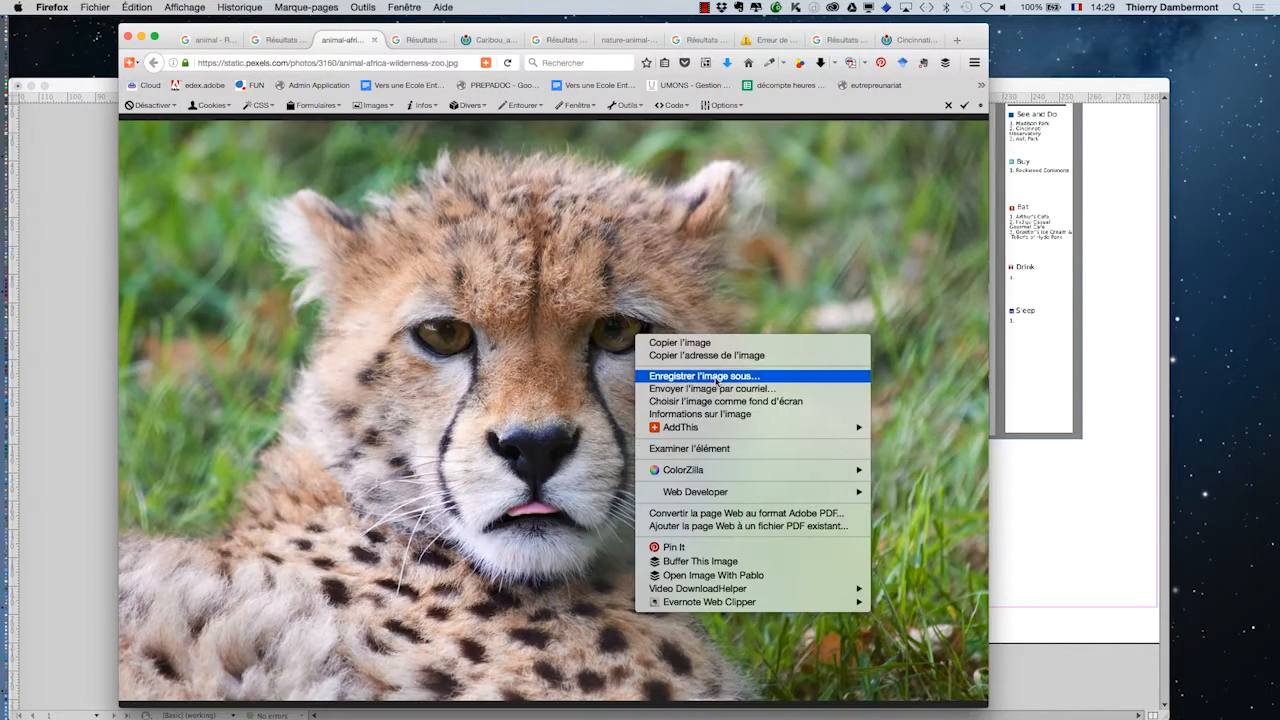
left_click(680, 372)
left_click(1068, 637)
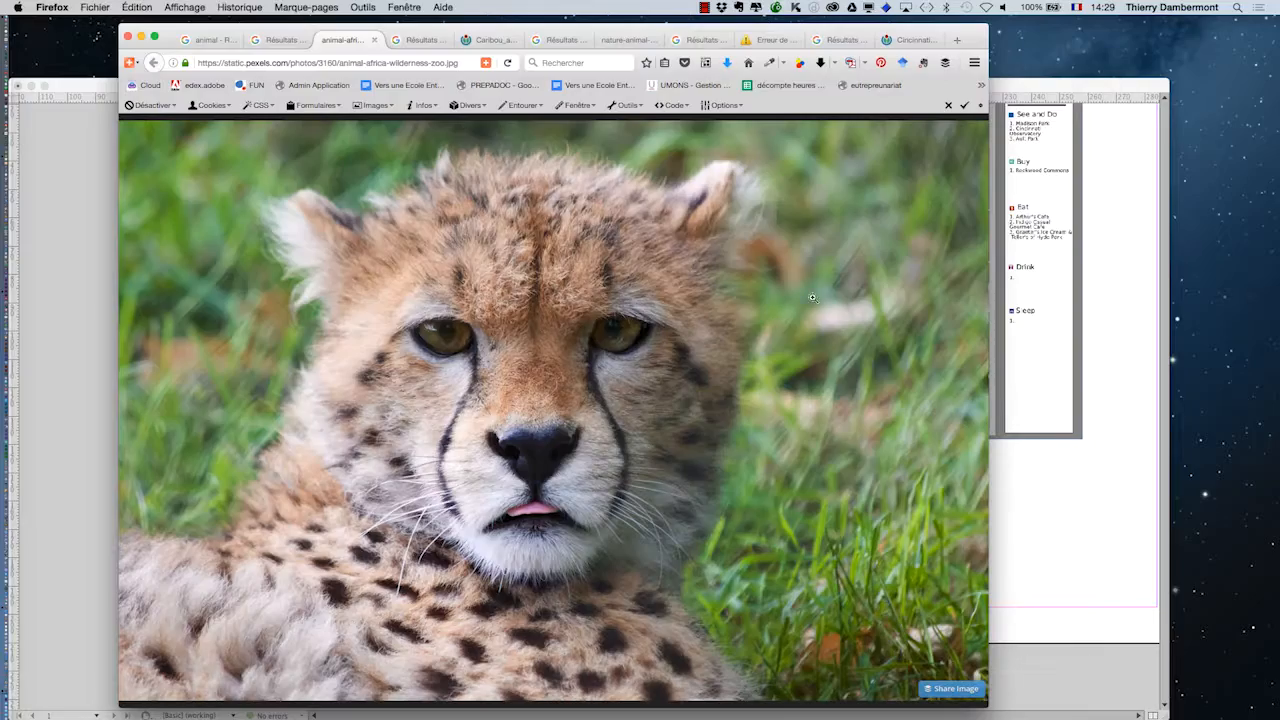
- Return to InDesign and move the Swatches and Tools panels aside to free the pasteboard beside the page
left_click(141, 37)
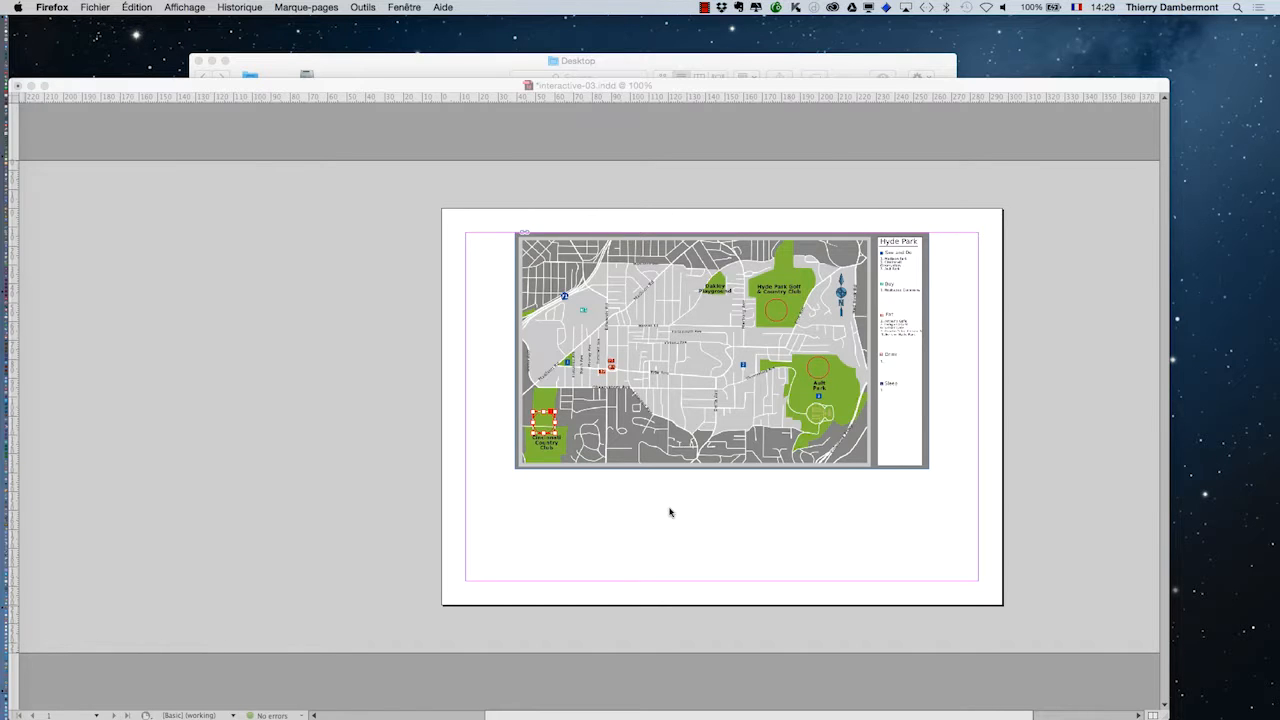
left_click(669, 512)
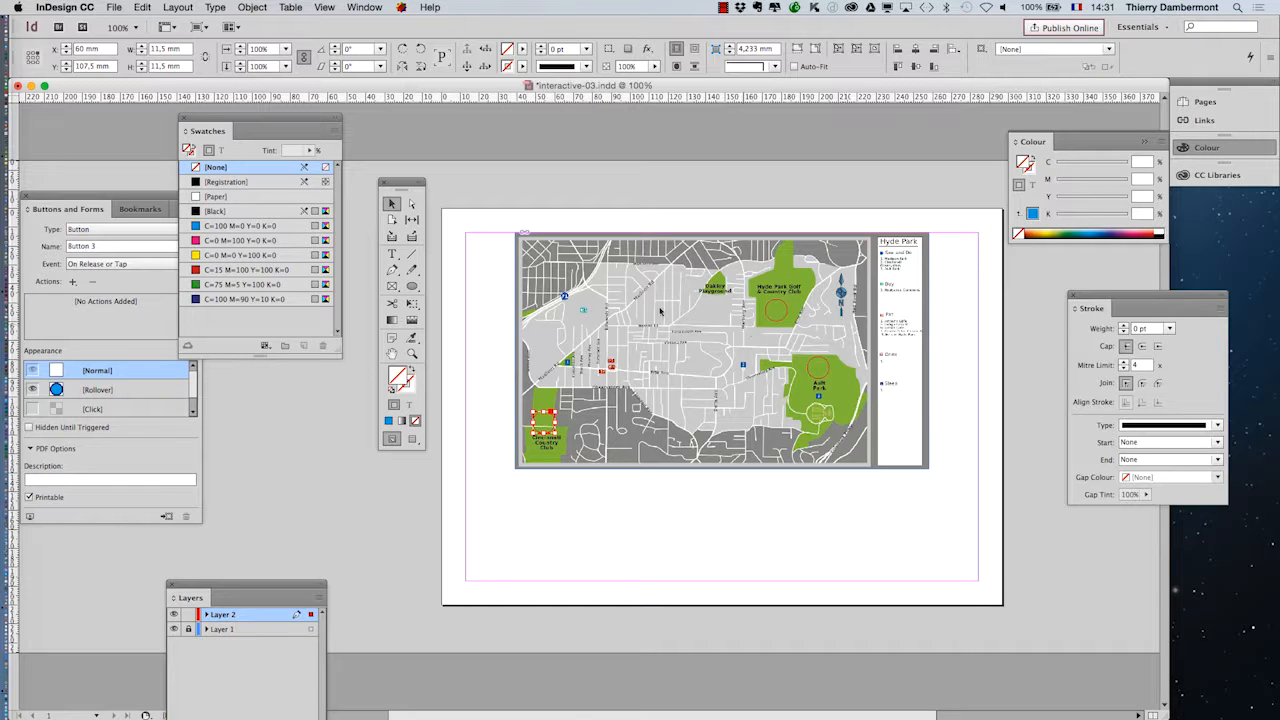
left_click_drag(257, 121, 910, 508)
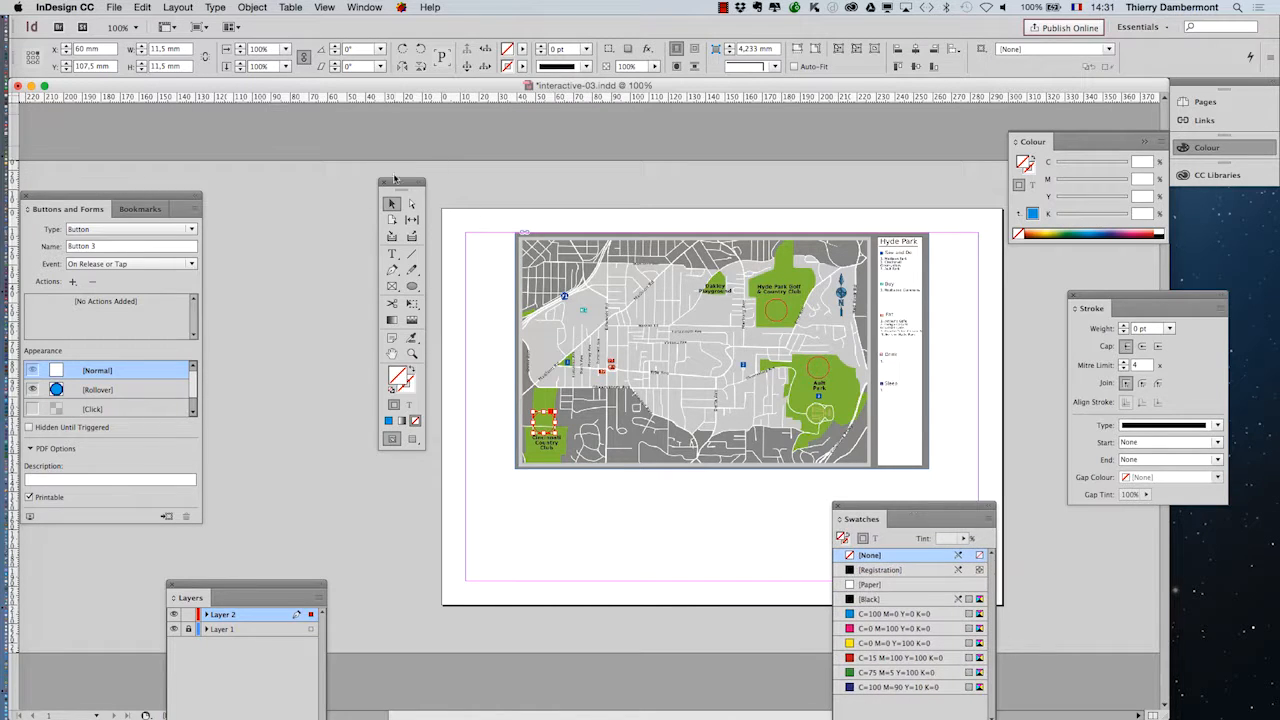
left_click_drag(402, 183, 94, 127)
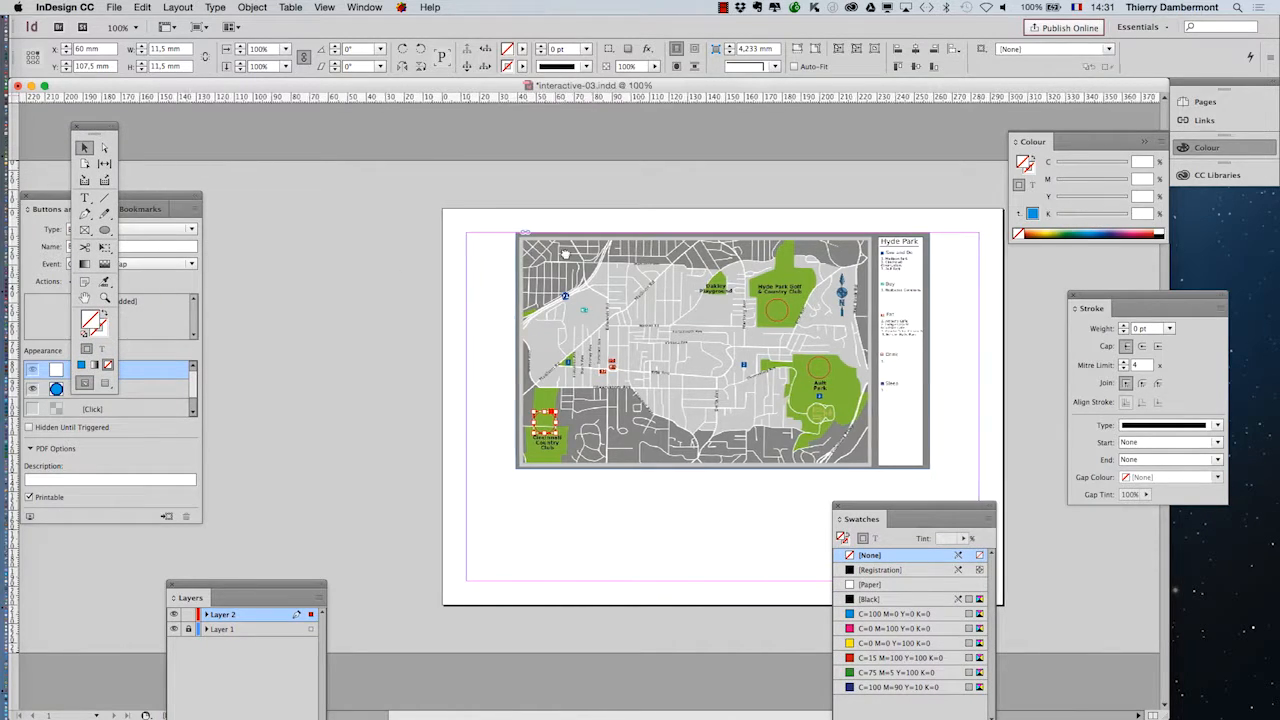
scroll(466, 277, "left", 3)
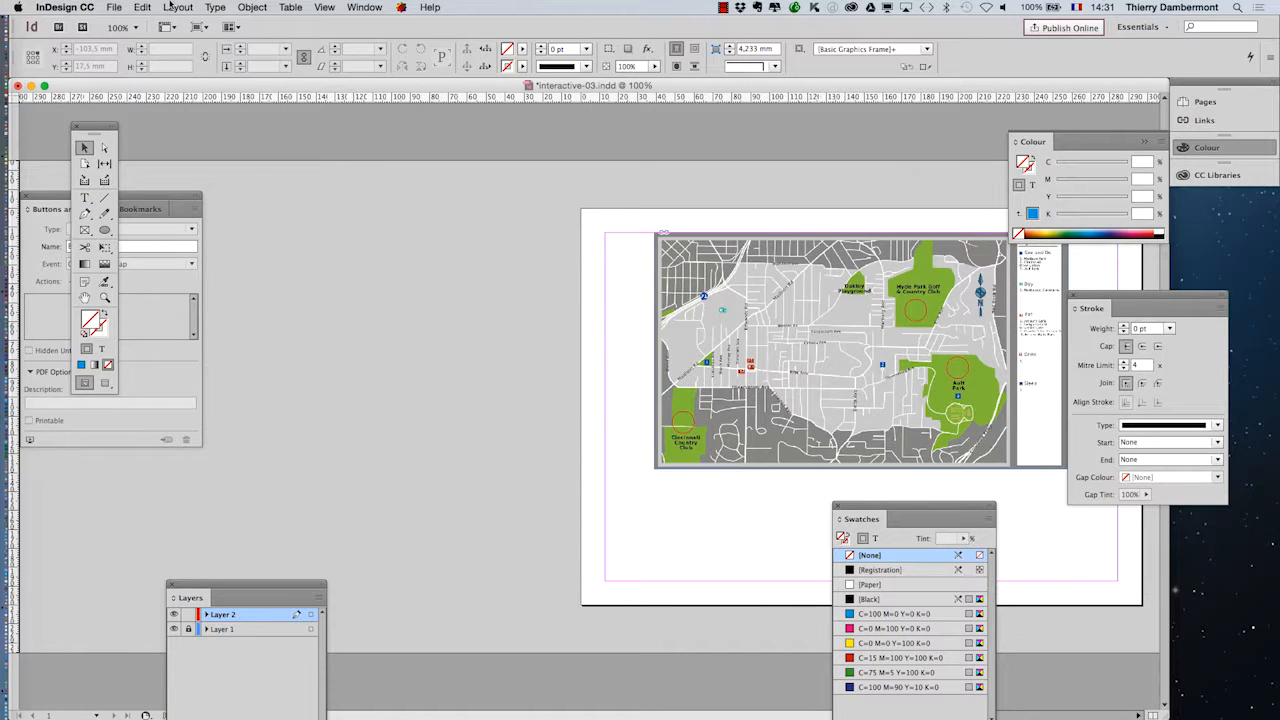
- Load animal-africa-wilderness-zoo.jpg, Caribou_animal_gazes.jpg and nature-animal-dog-pet.jpg together for placing in the document
left_click(115, 6)
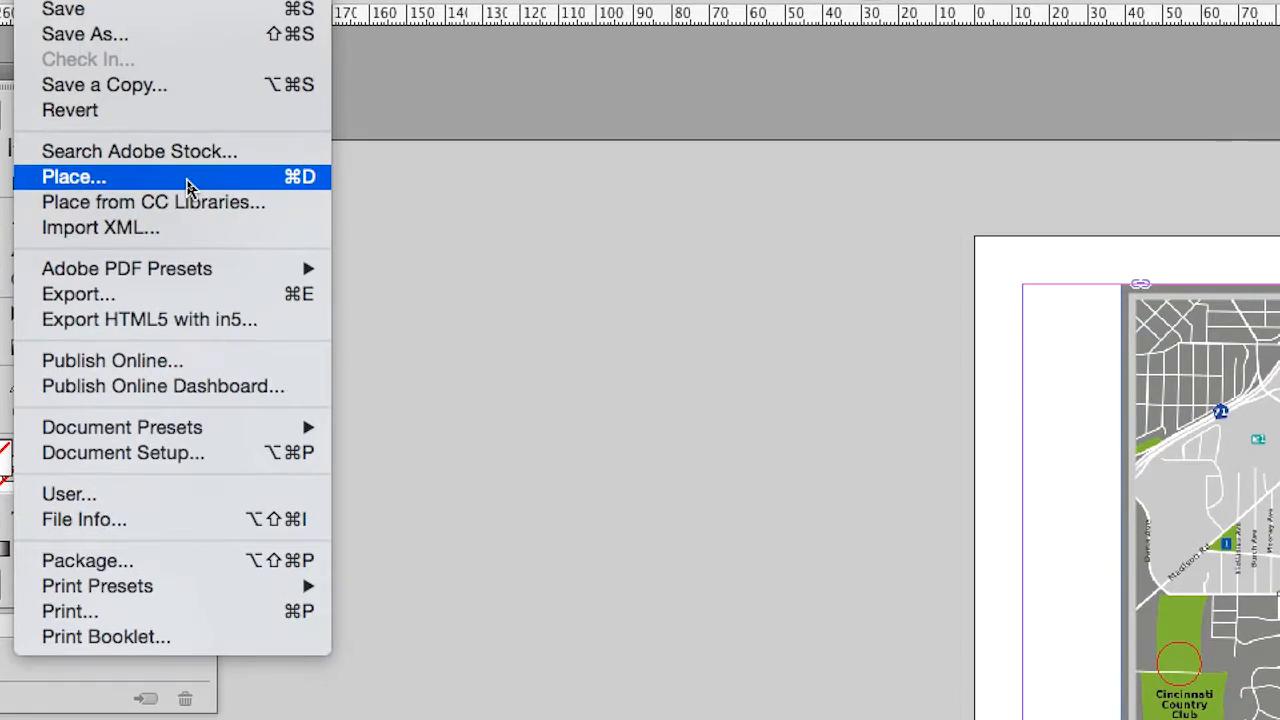
left_click(187, 182)
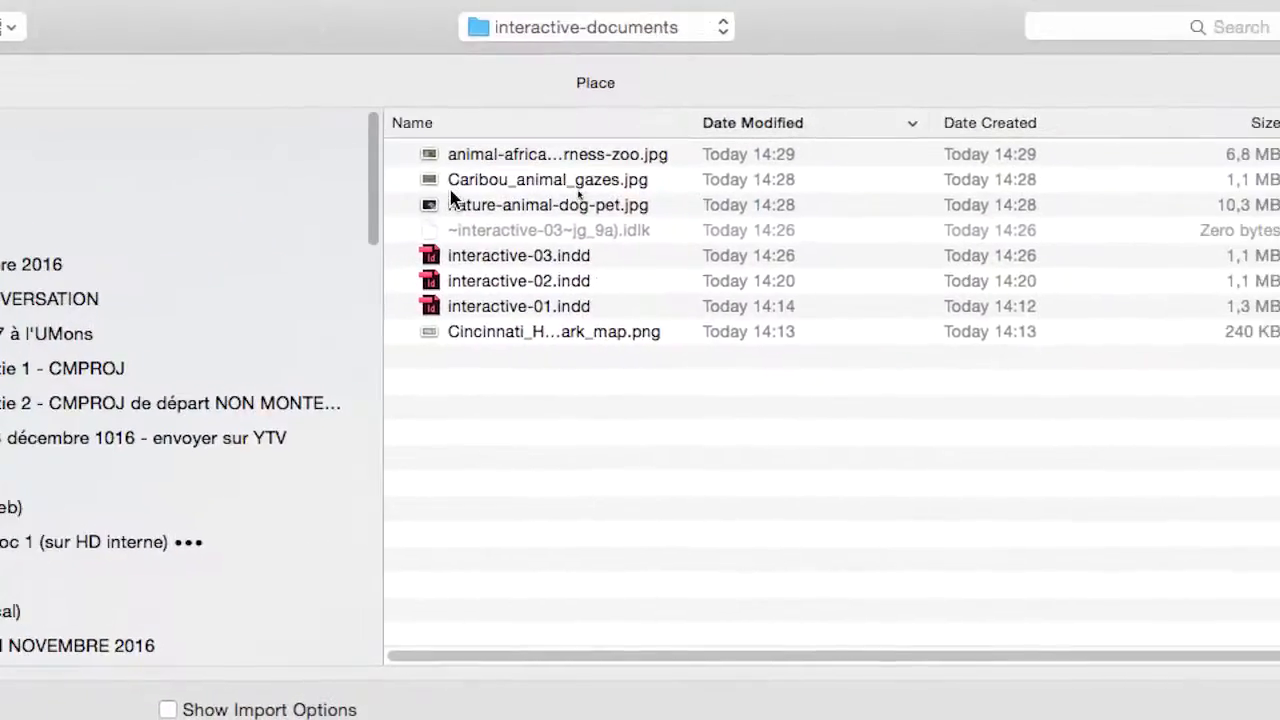
left_click(493, 183)
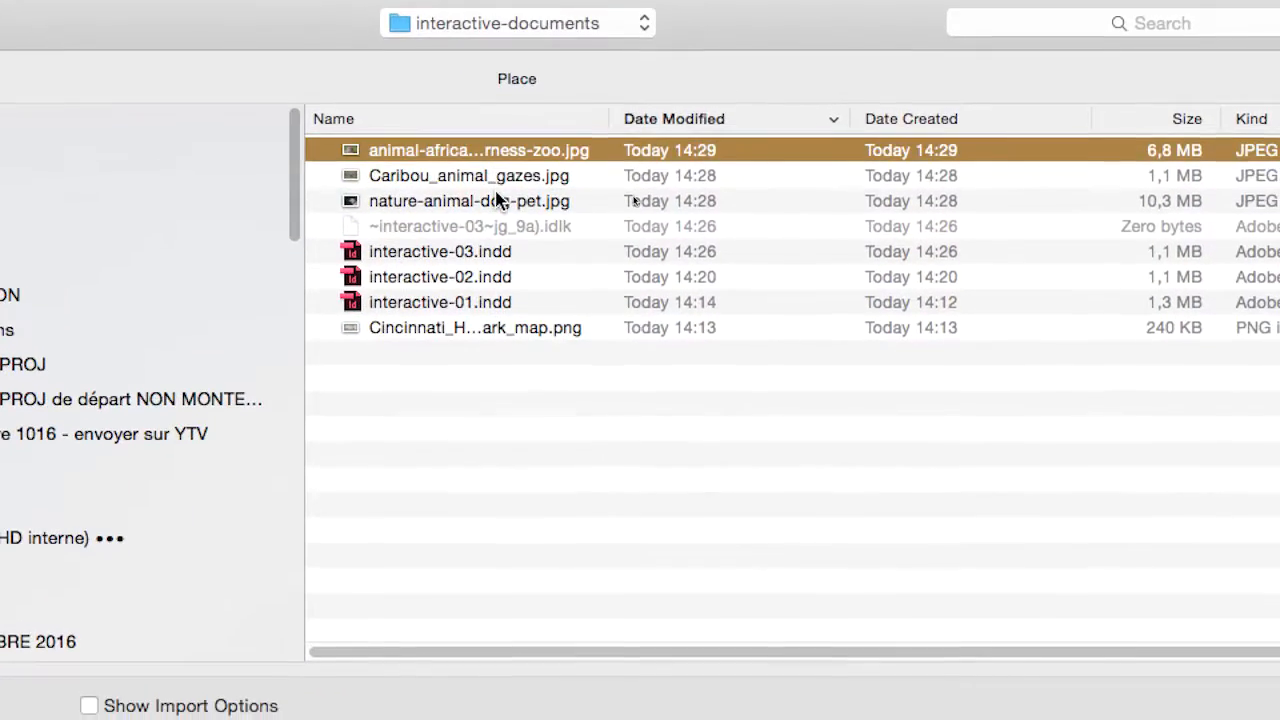
left_click(560, 223, "shift")
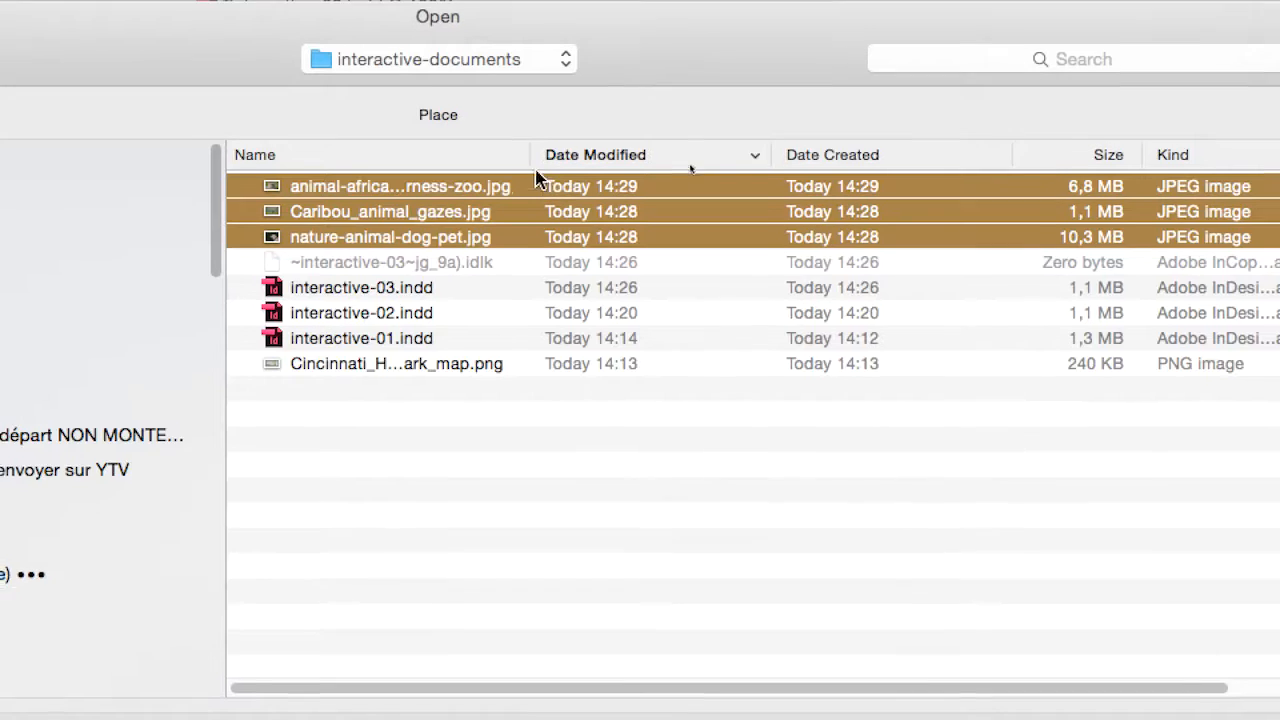
left_click_drag(531, 157, 659, 157)
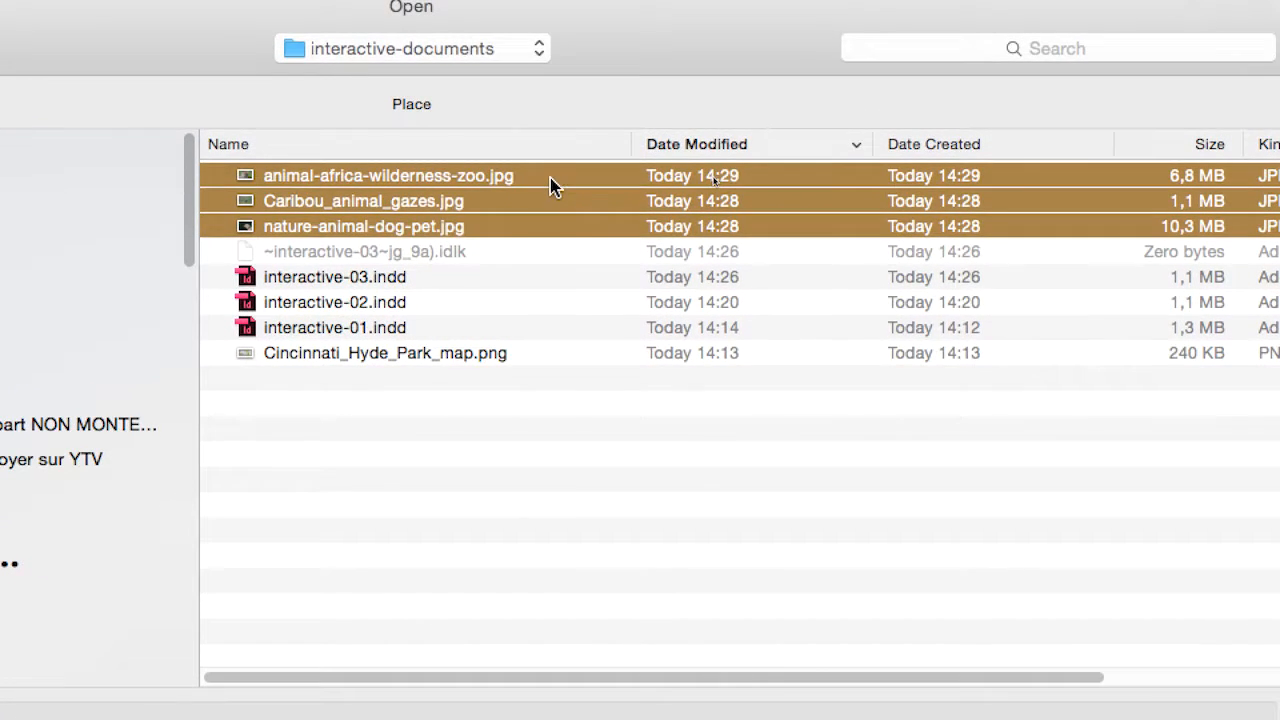
left_click(593, 154)
left_click(553, 222, "shift")
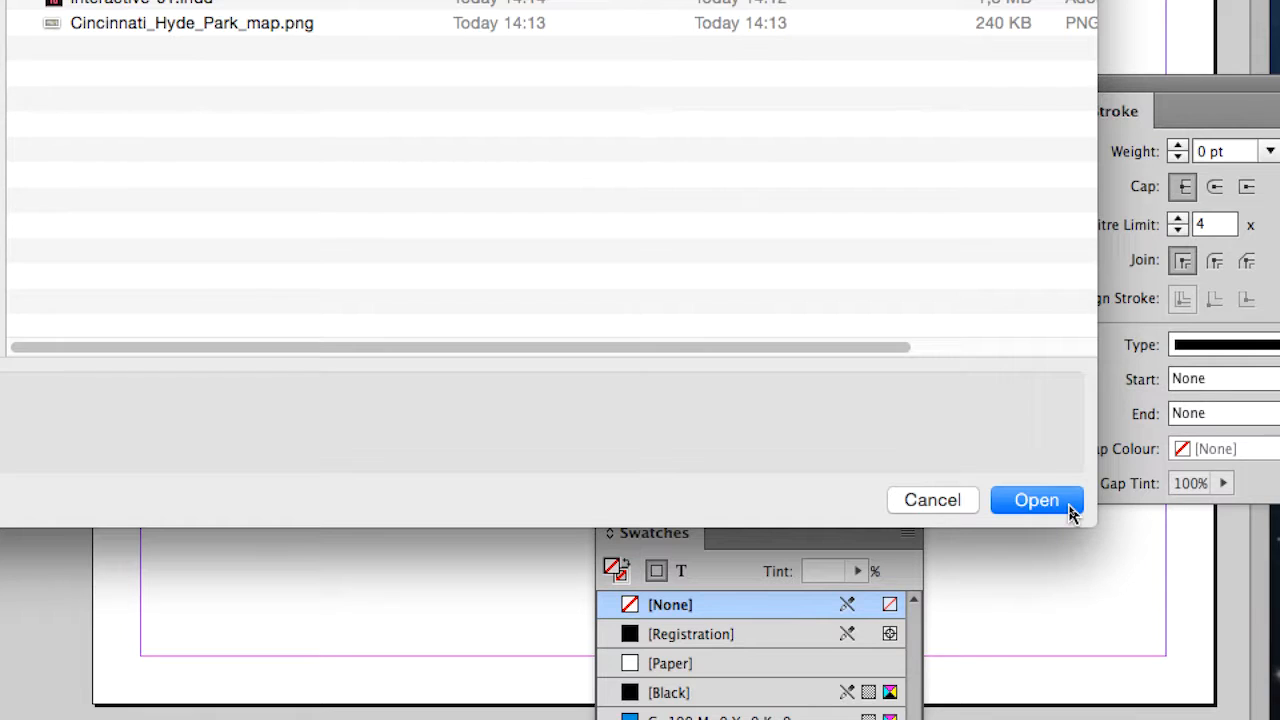
left_click(1036, 500)
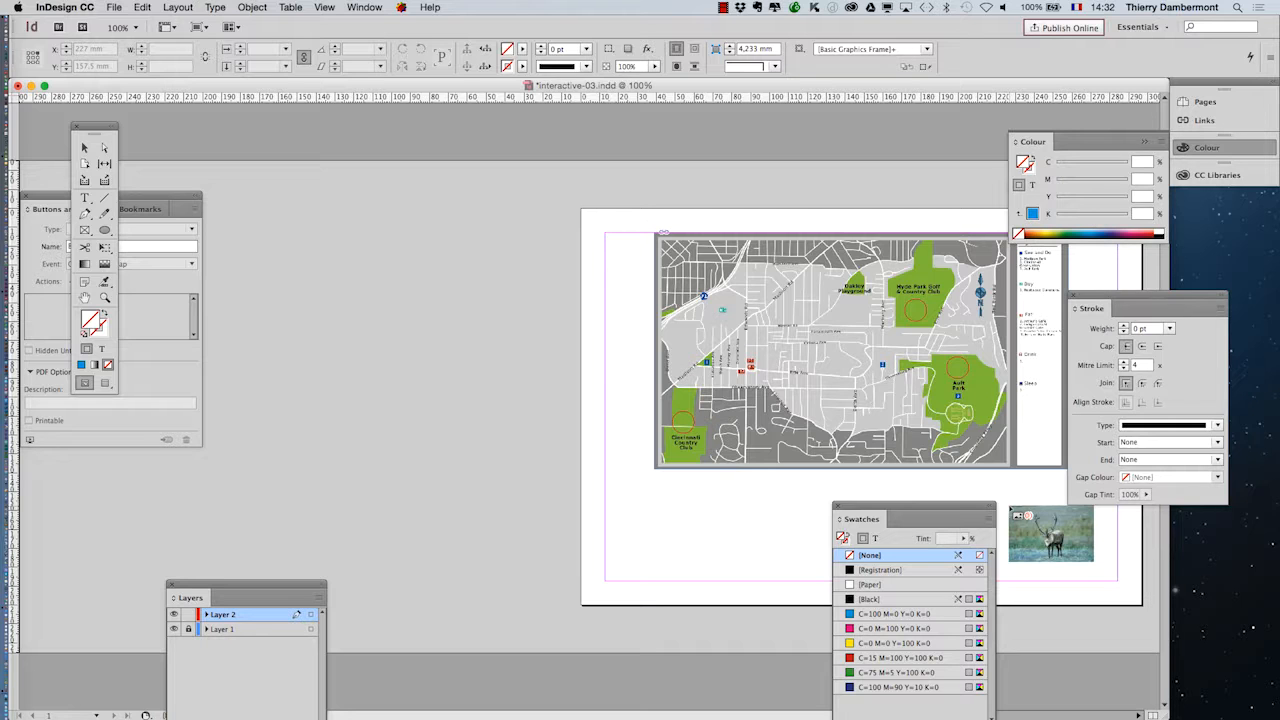
- Place the three loaded photos as a two-by-two grid about 97.5 mm high on the pasteboard left of the page
left_click_drag(1011, 508, 297, 282)
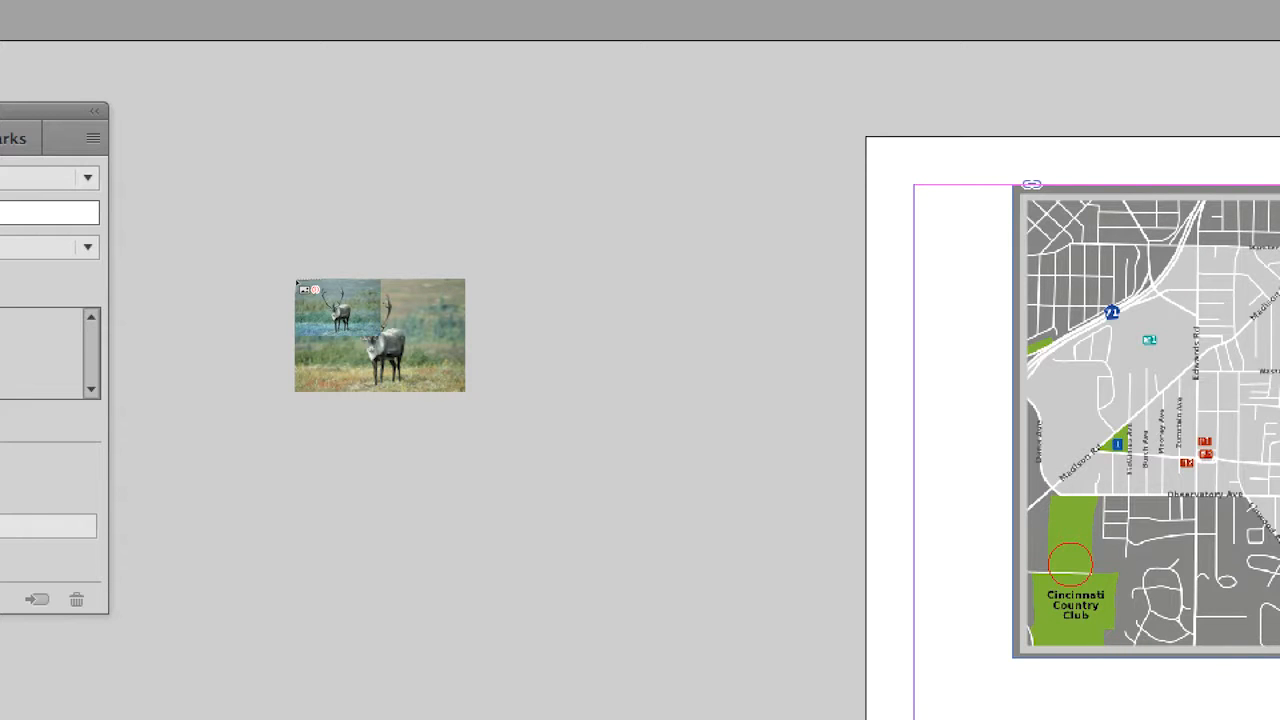
left_click_drag(163, 213, 163, 213)
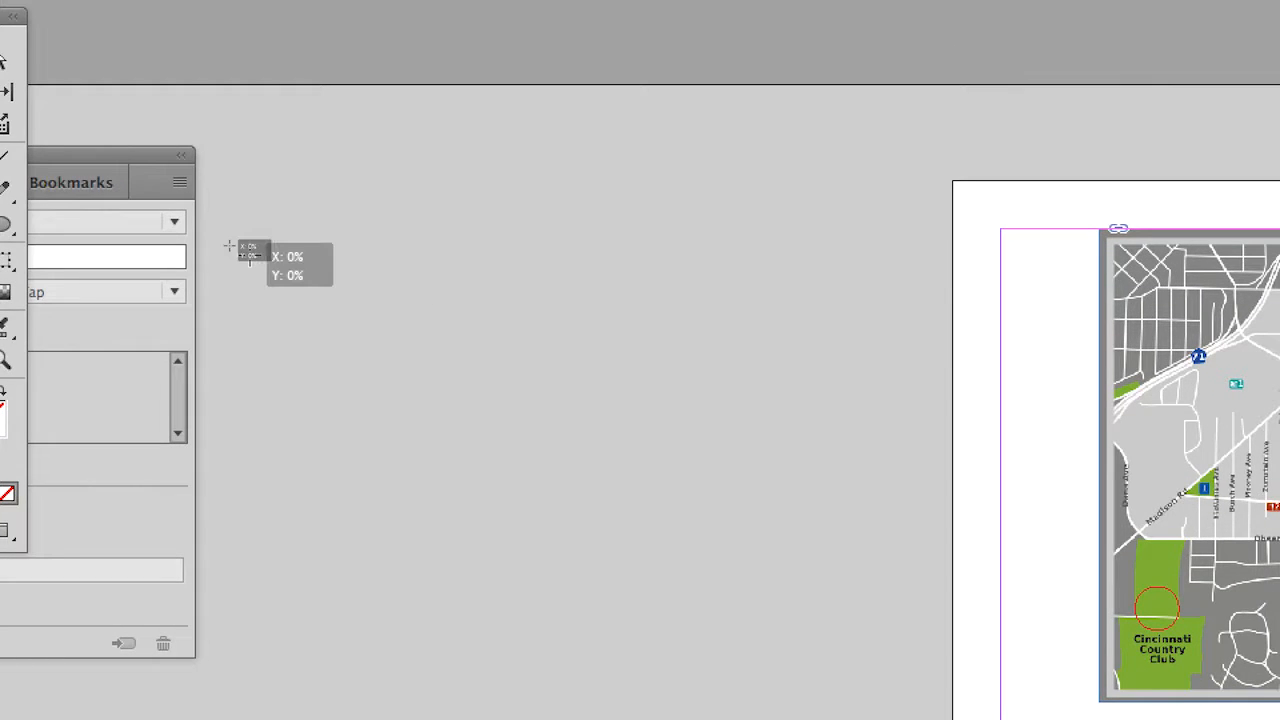
left_click_drag(250, 255, 400, 354)
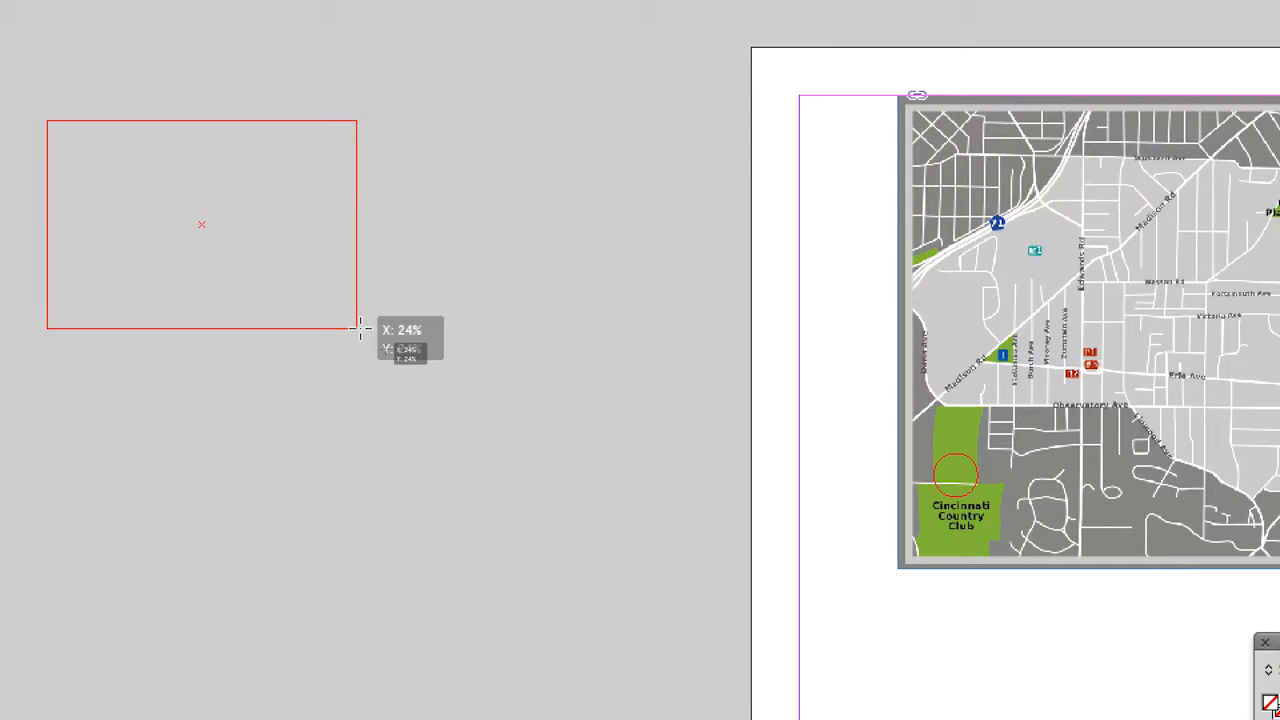
left_click_drag(360, 328, 360, 329)
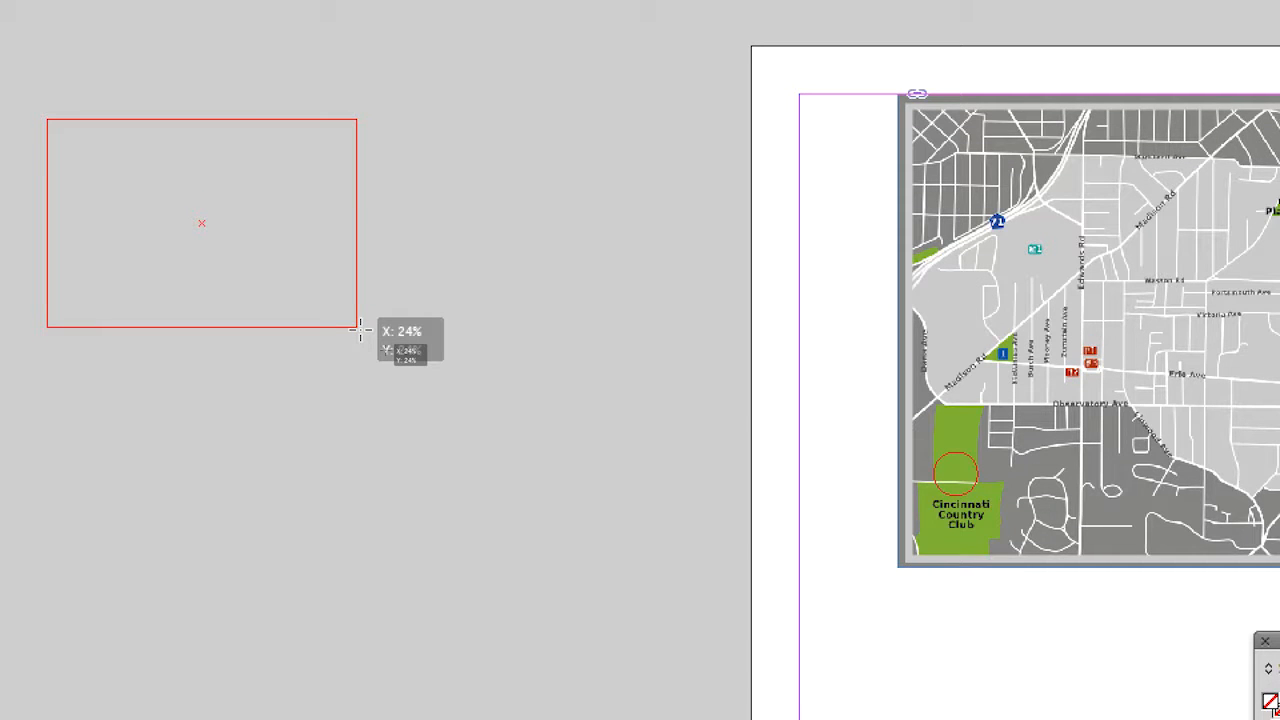
left_click_drag(360, 329, 438, 410)
left_click_drag(397, 368, 403, 370)
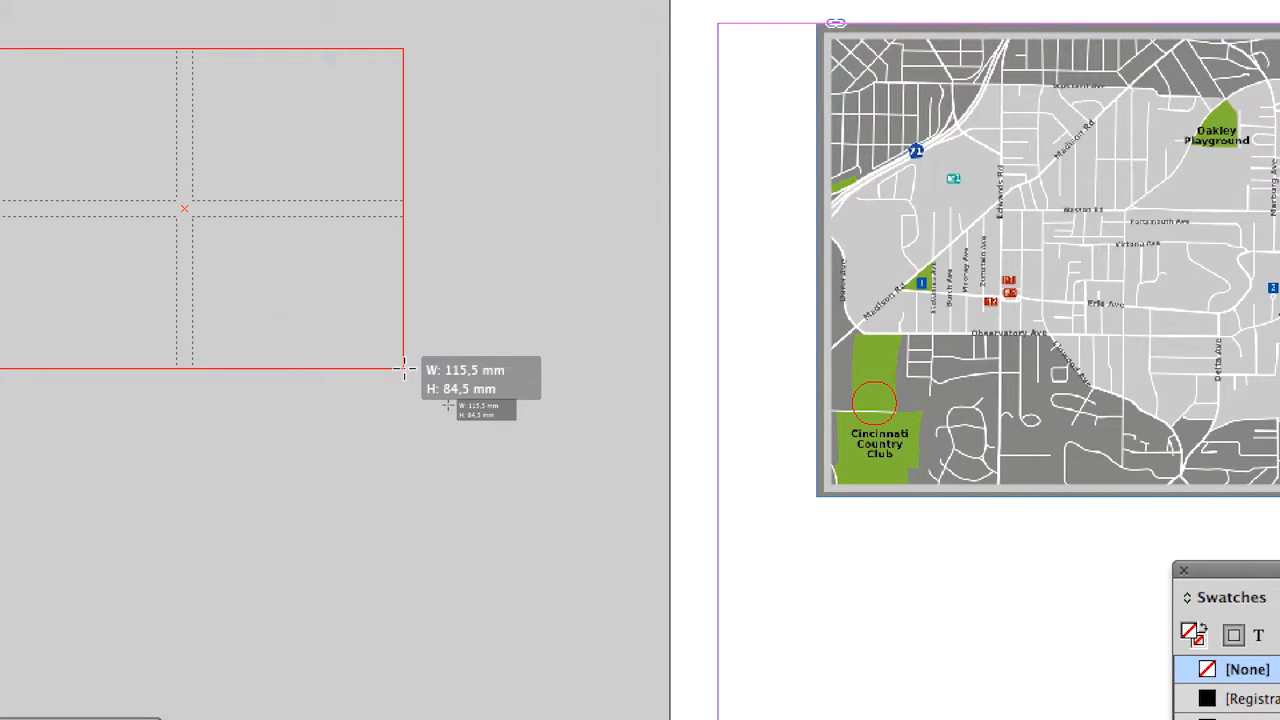
mouse_move(403, 368)
left_mouse_down()
mouse_move(339, 364)
mouse_move(394, 363)
mouse_move(422, 249)
left_mouse_up()
left_click_drag(396, 325, 267, 512)
left_click_drag(352, 388, 352, 381)
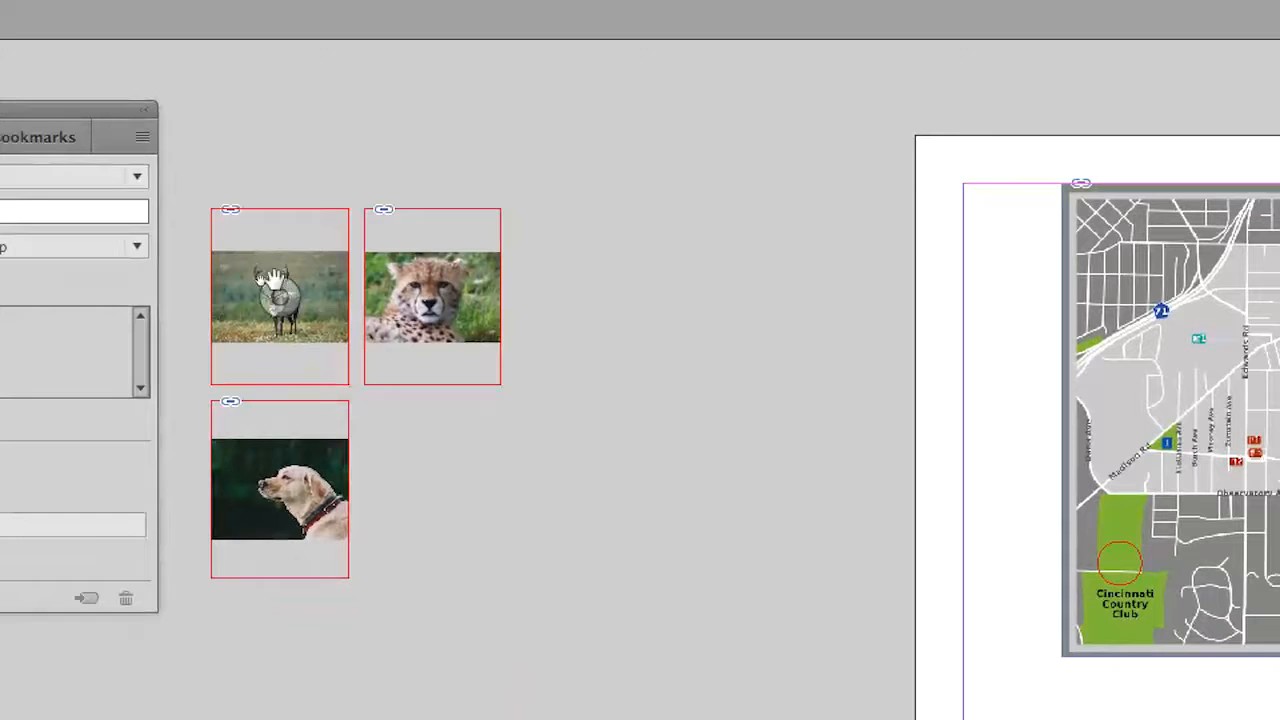
- Select the caribou, cheetah and dog photos on the pasteboard together and apply Fill Frame Proportionally to them
left_click(502, 451)
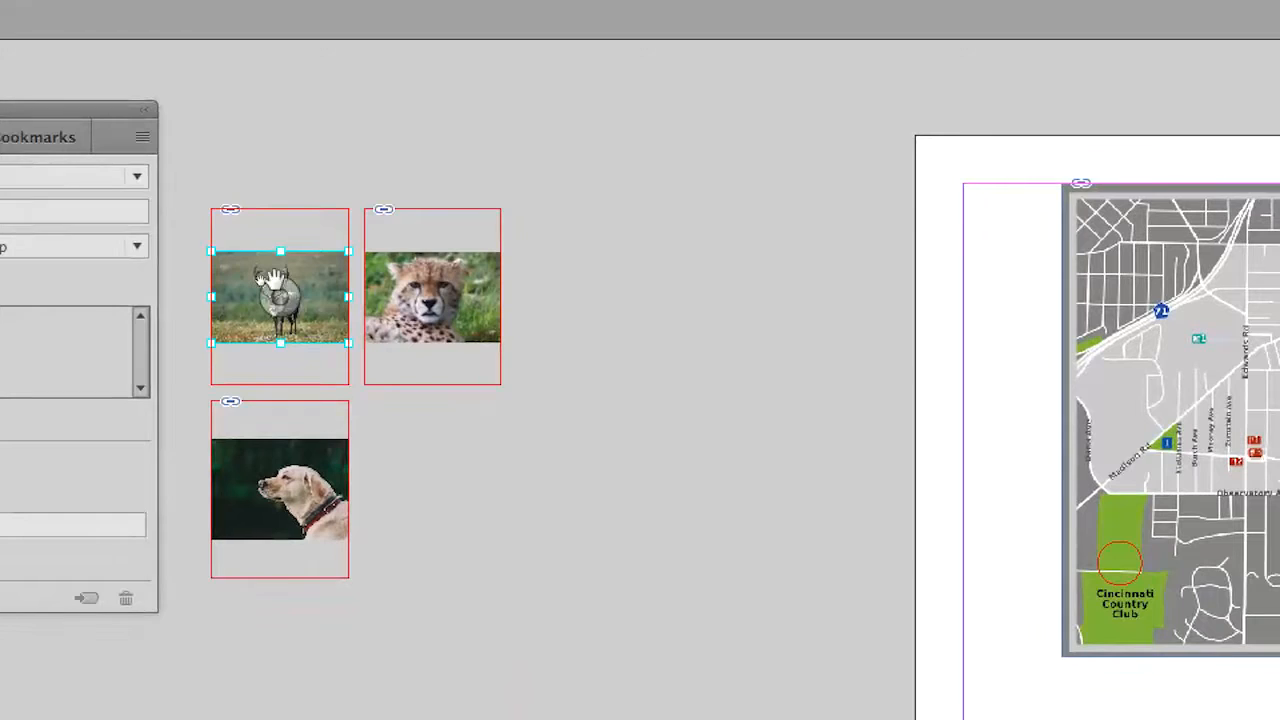
left_click(456, 258)
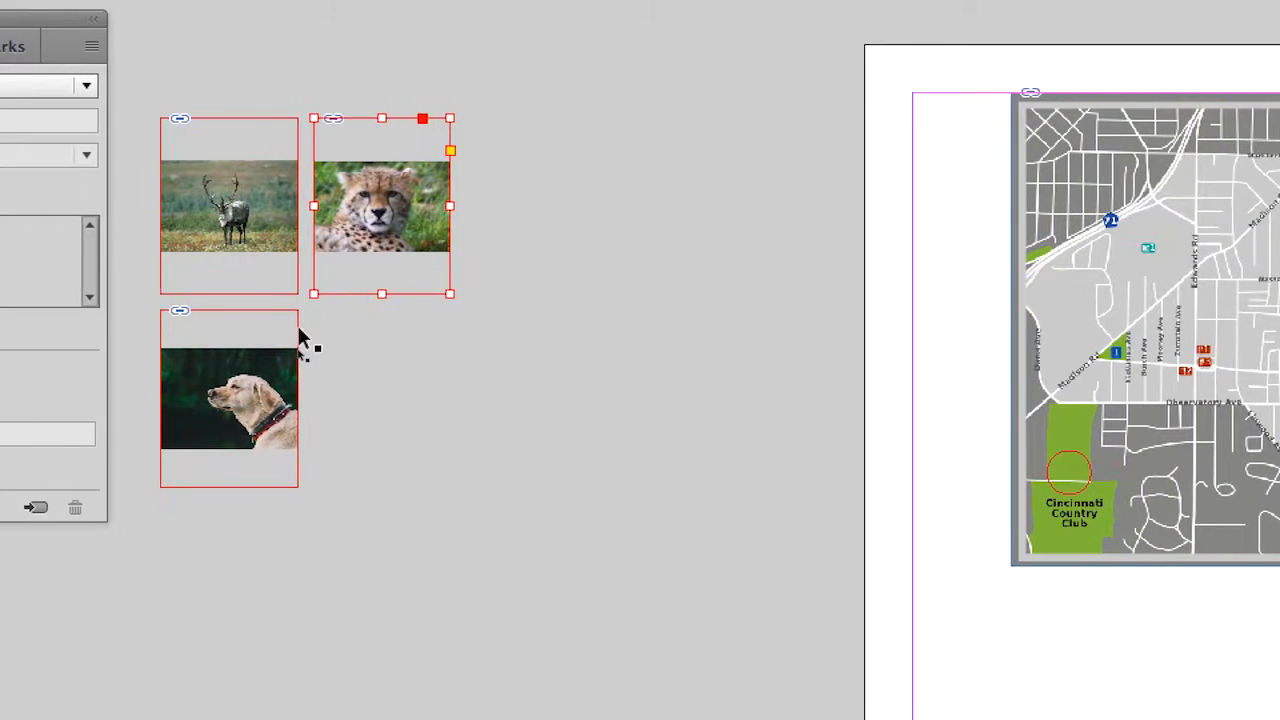
left_click(299, 340)
left_click_drag(216, 79, 444, 373)
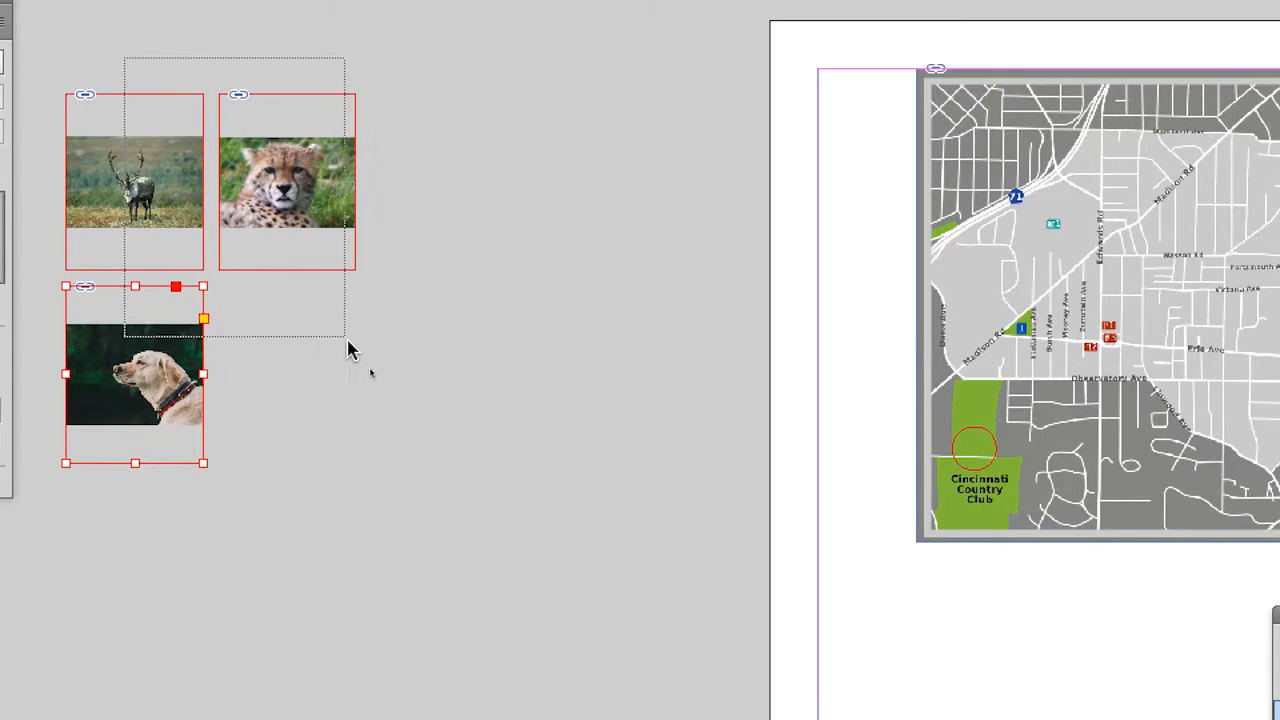
left_click_drag(348, 343, 349, 349)
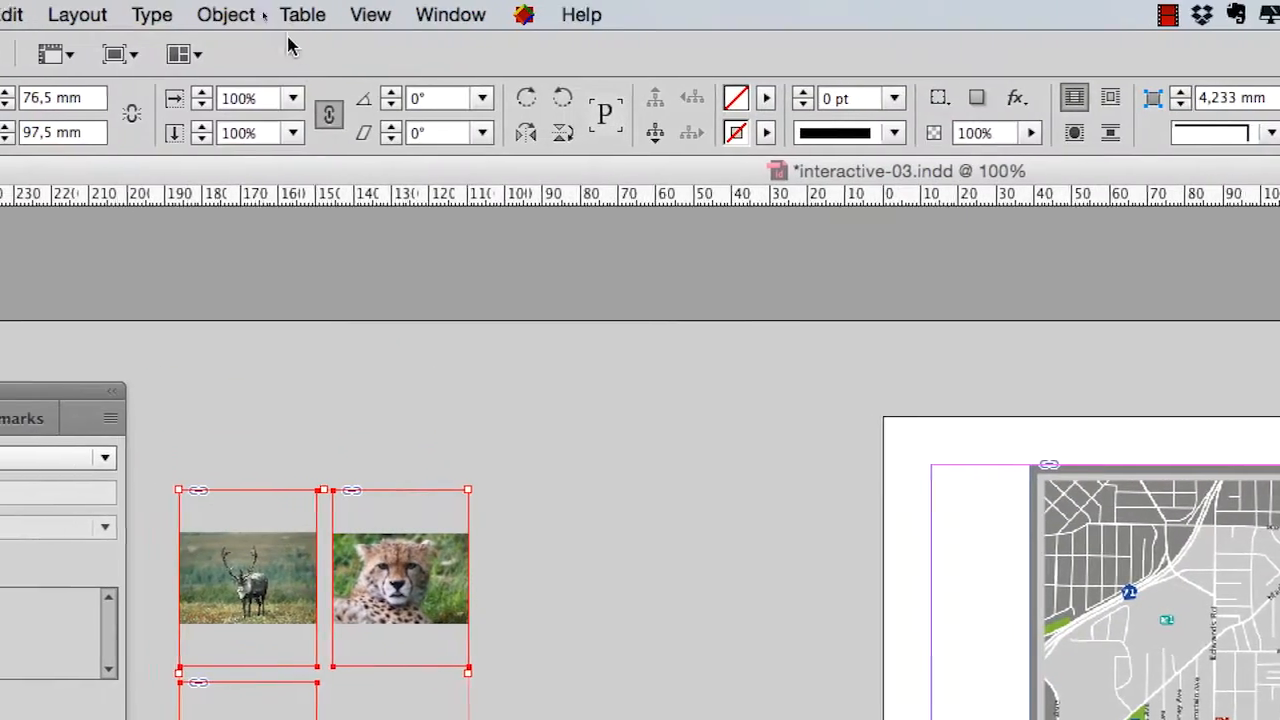
left_click(226, 14)
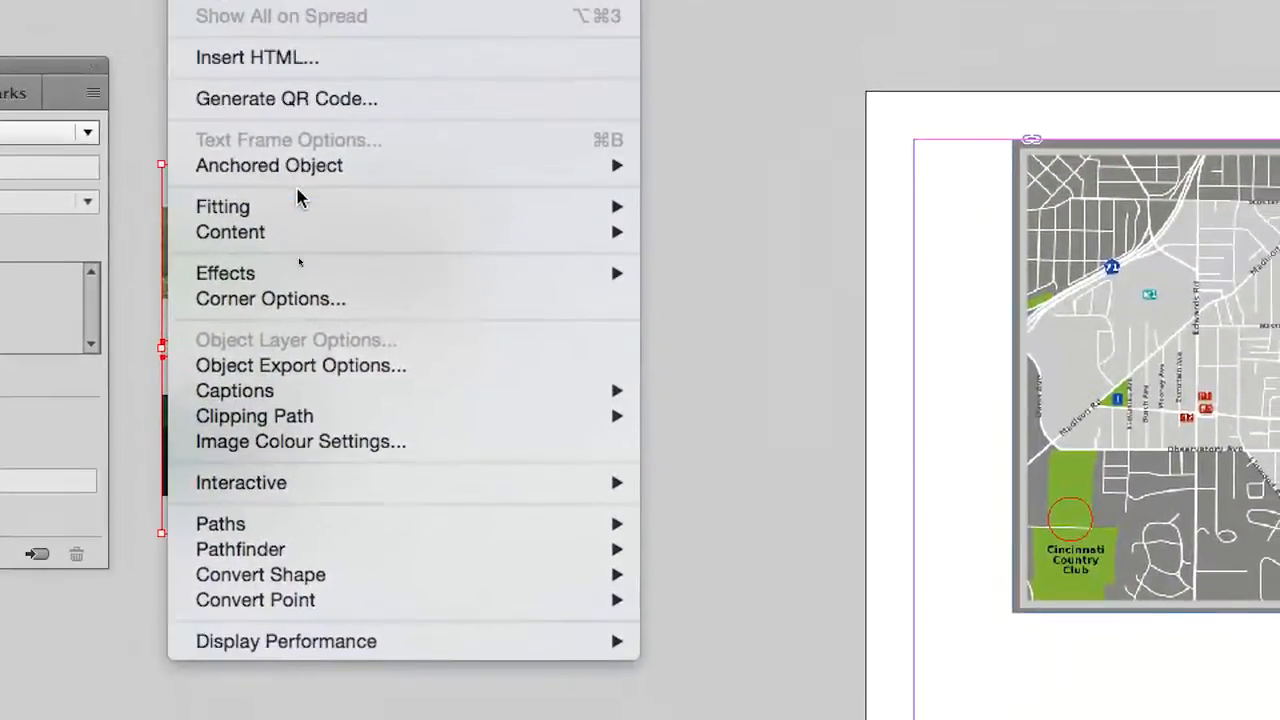
mouse_move(305, 206)
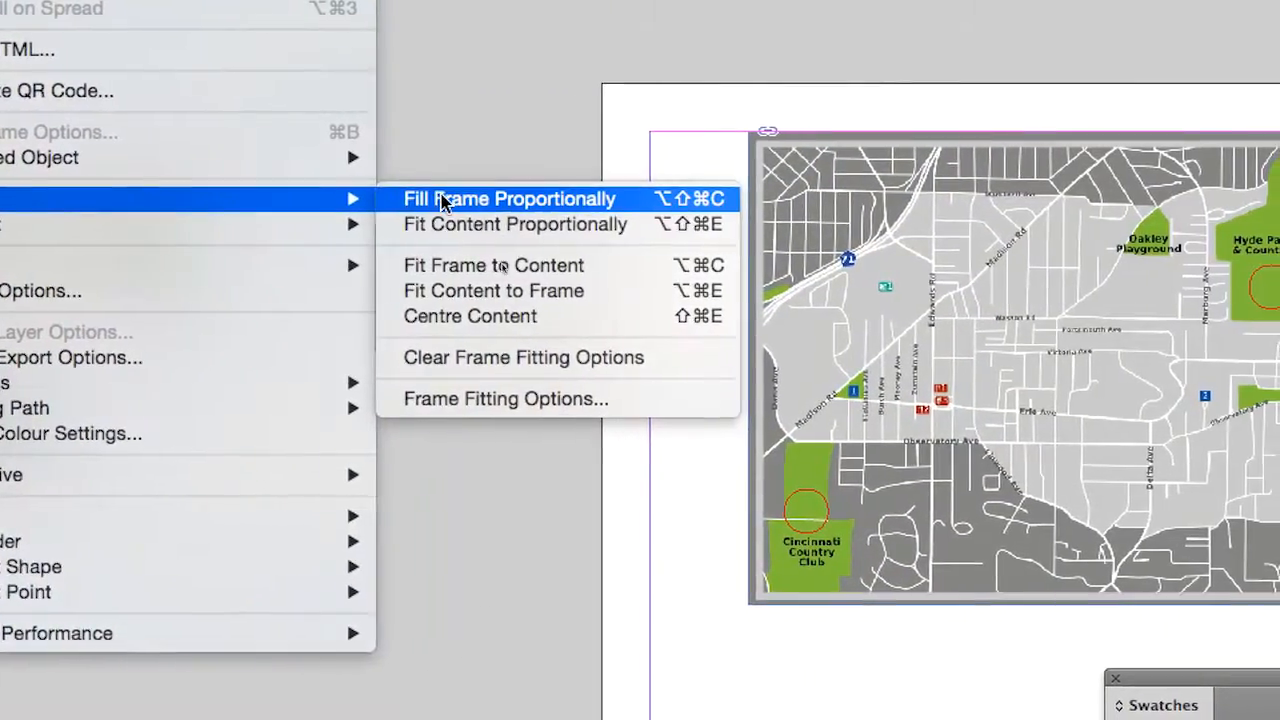
left_click(443, 200)
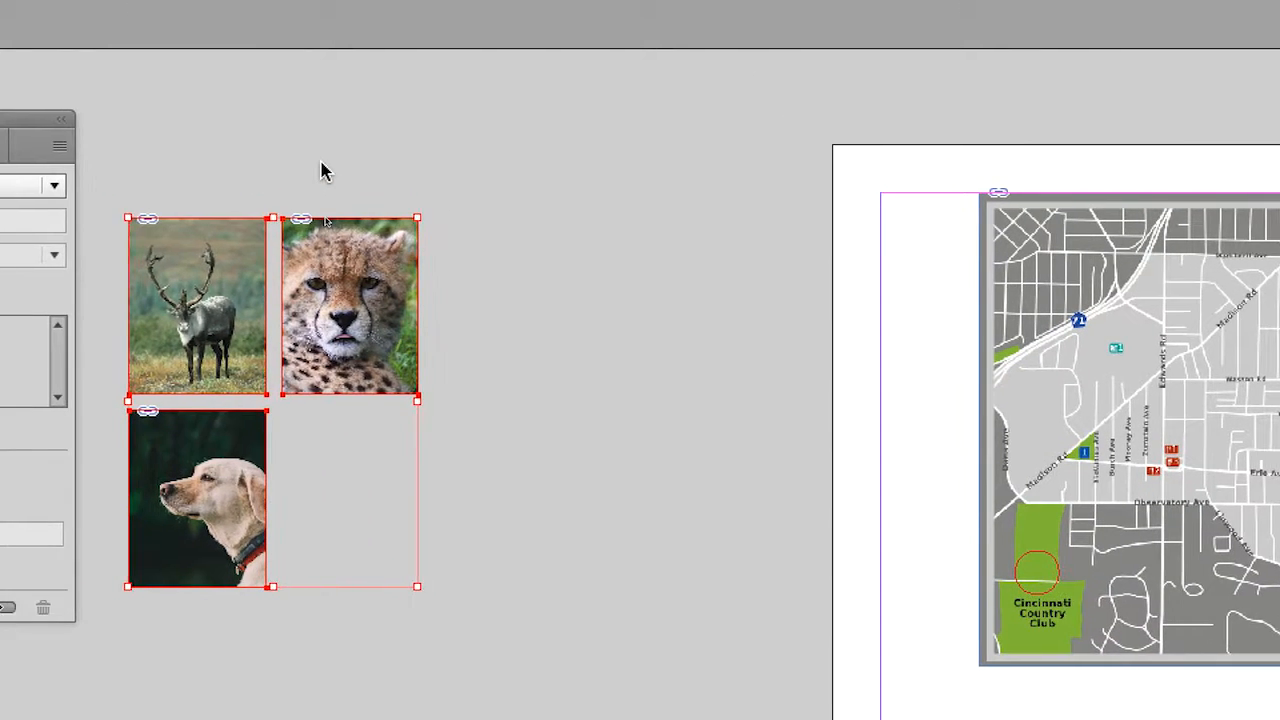
left_click(94, 106)
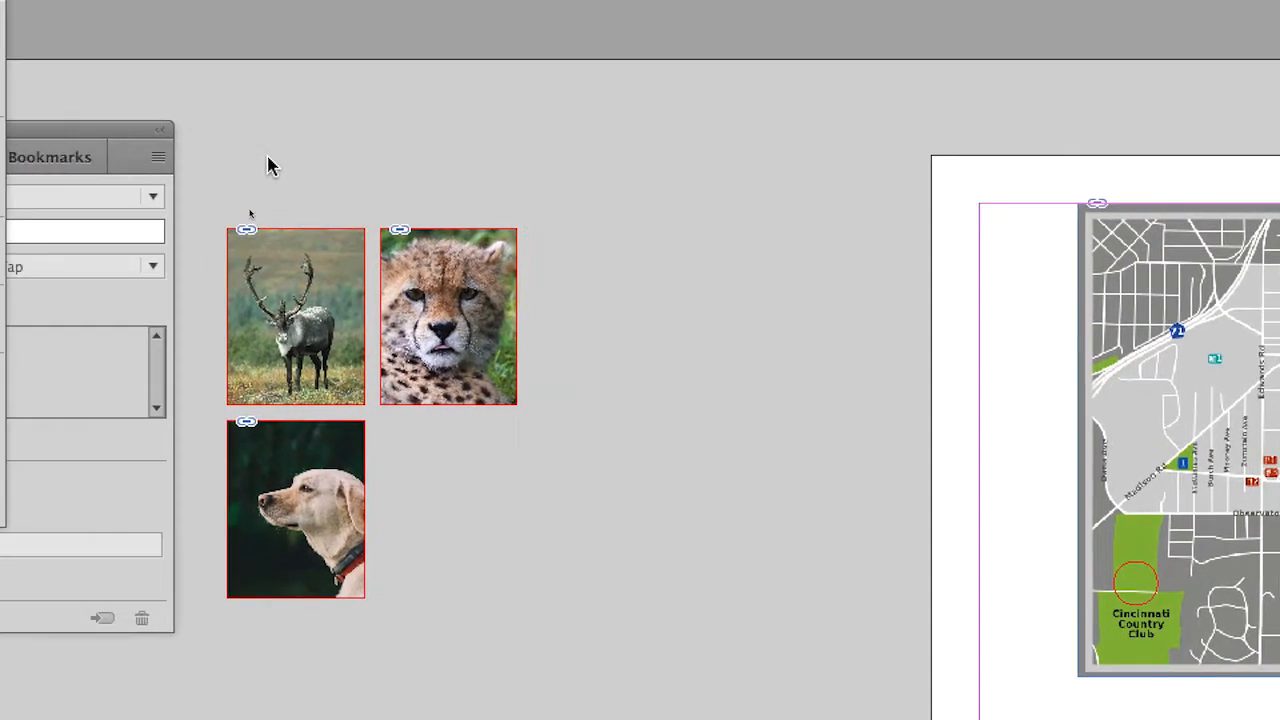
- Delete the three placed photos and load animal-africa-wilderness-zoo.jpg, Caribou_animal_gazes.jpg and nature-animal-dog-pet.jpg for placing again
left_click_drag(269, 157, 335, 250)
key("Delete")
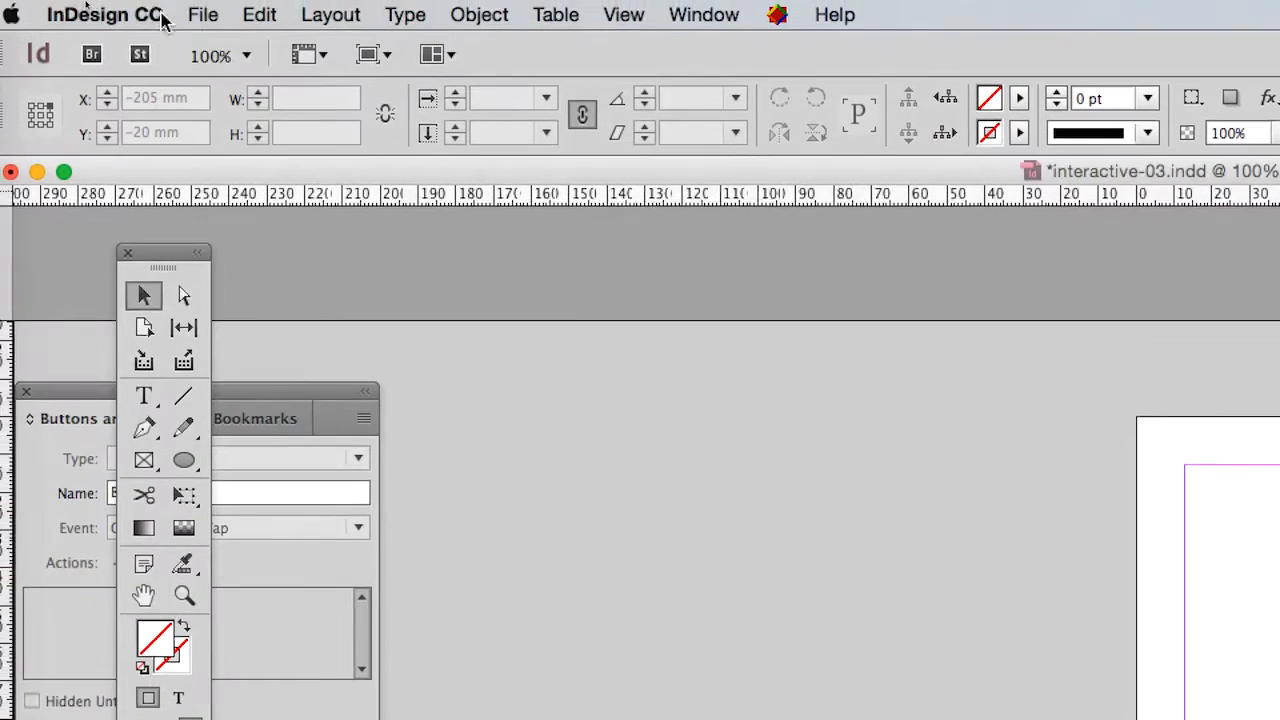
left_click(202, 14)
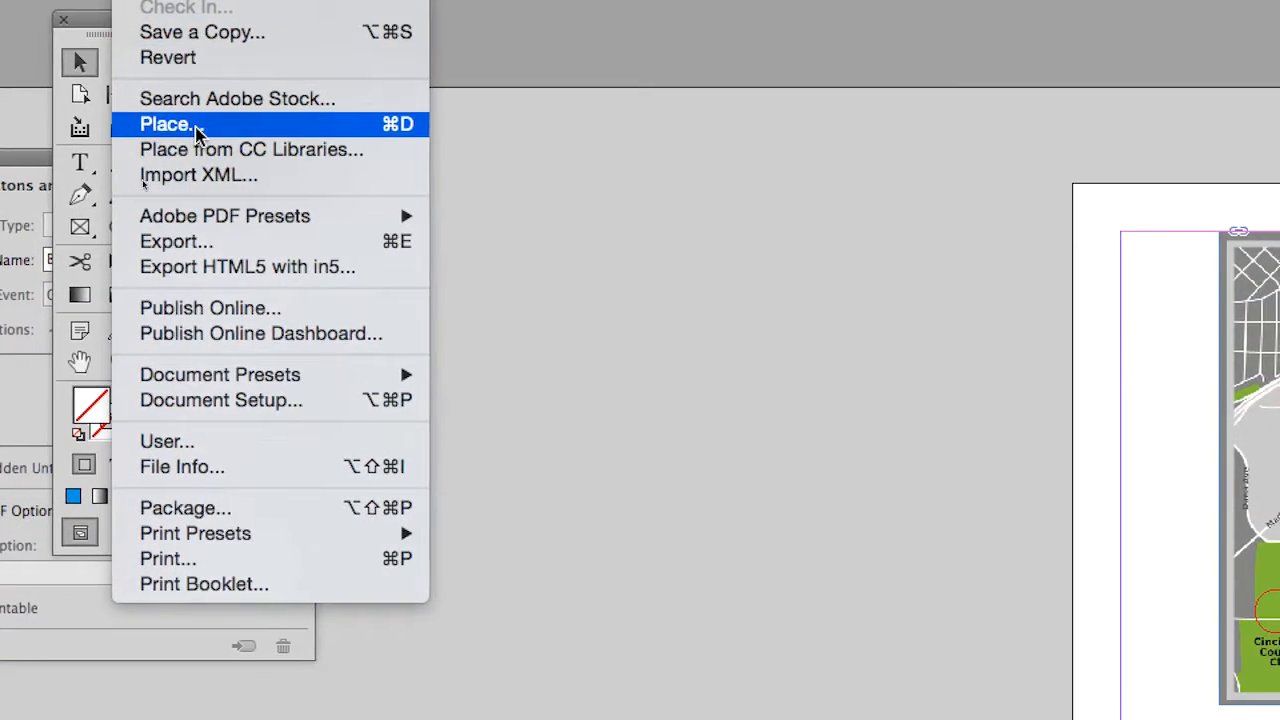
left_click(198, 124)
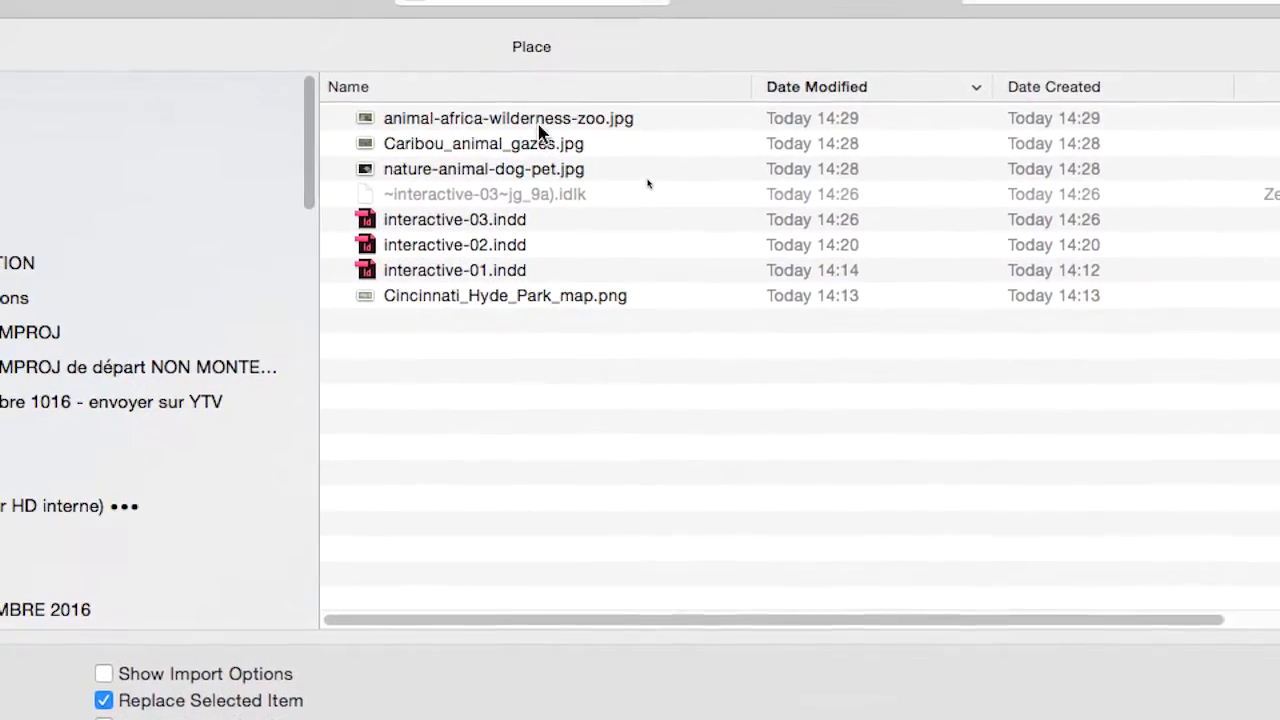
left_click(538, 120)
left_click(540, 169, "shift")
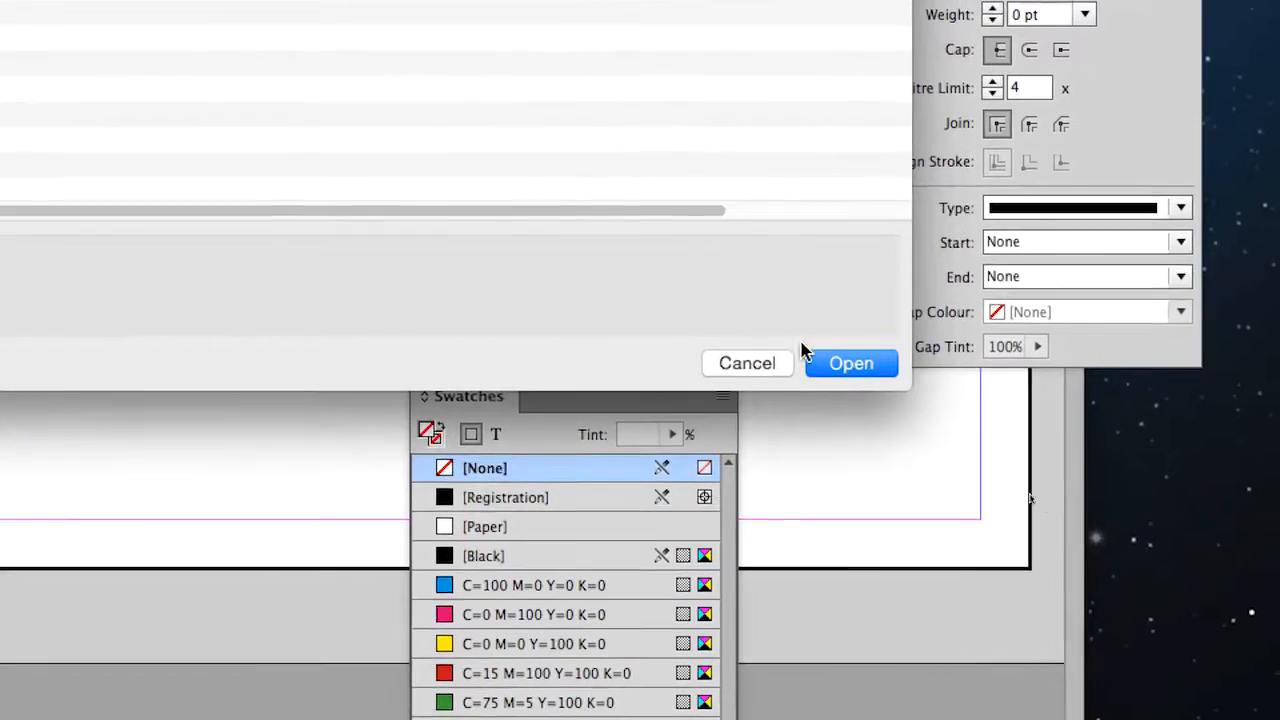
left_click(820, 358)
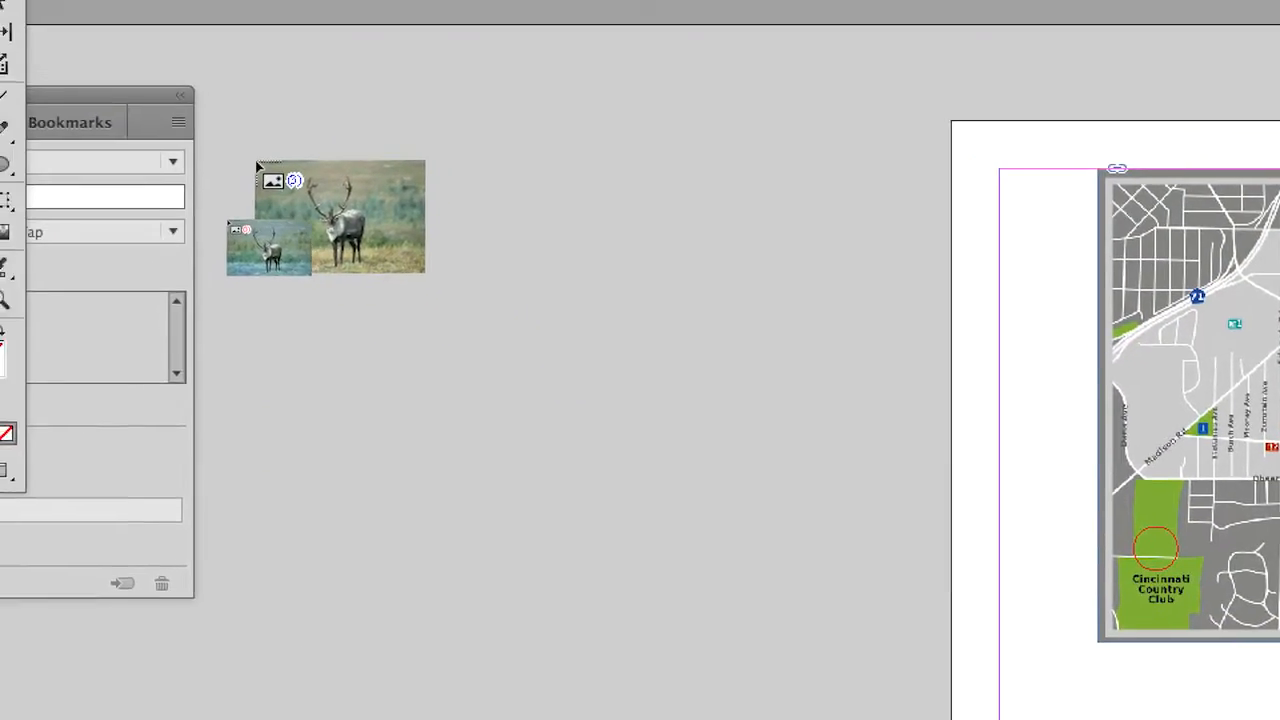
- Place the loaded photos as a two-by-two grid about 96 mm wide and 70 mm high on the pasteboard beside the page
left_click_drag(336, 190, 675, 446)
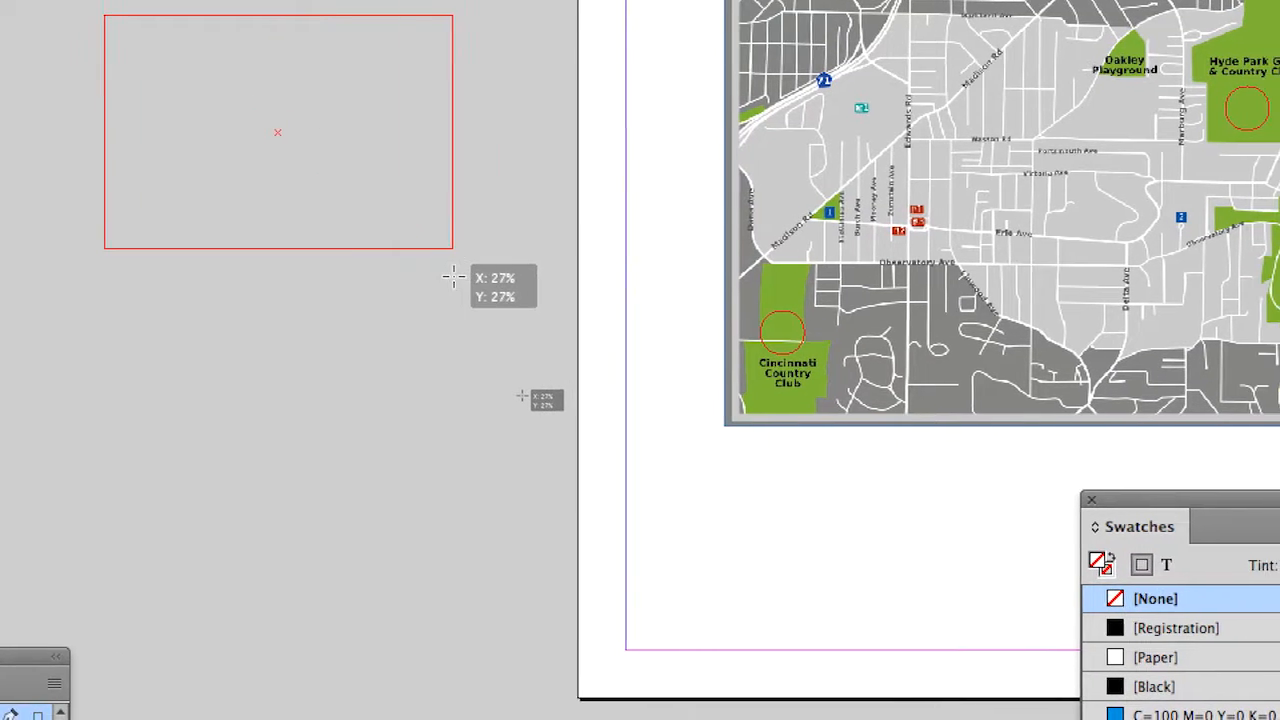
left_click_drag(453, 277, 468, 283)
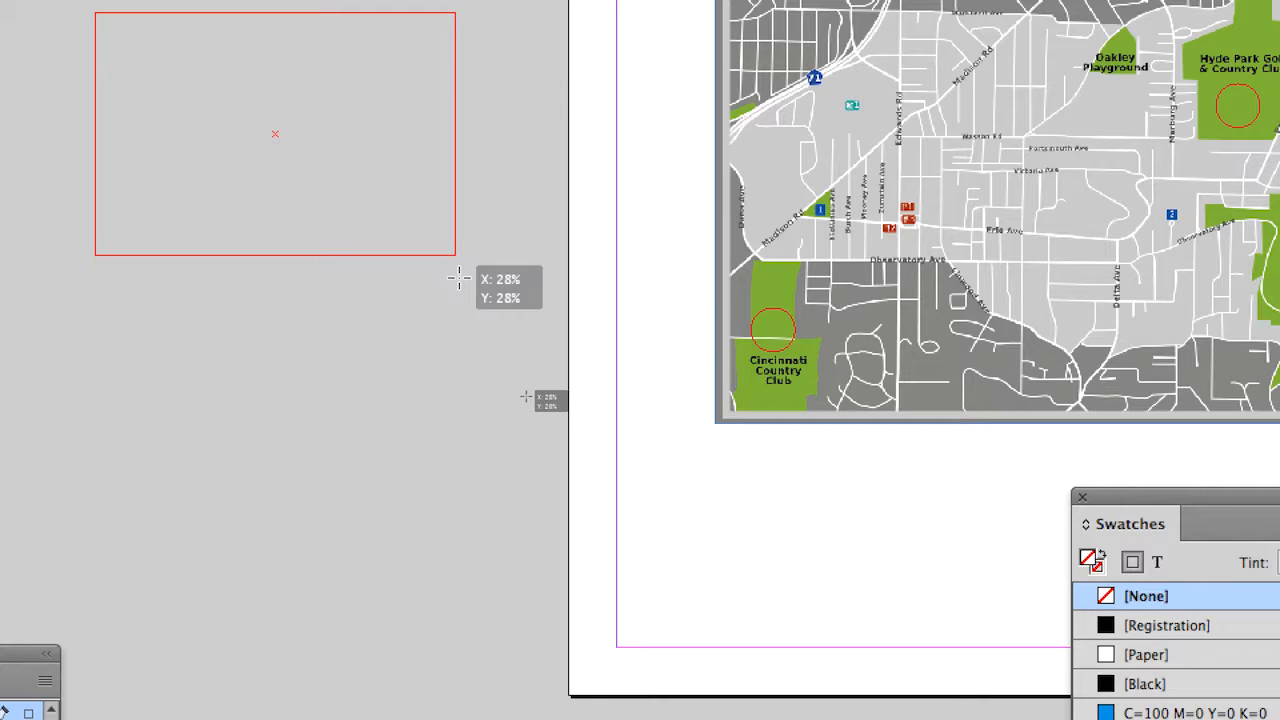
key("Up")
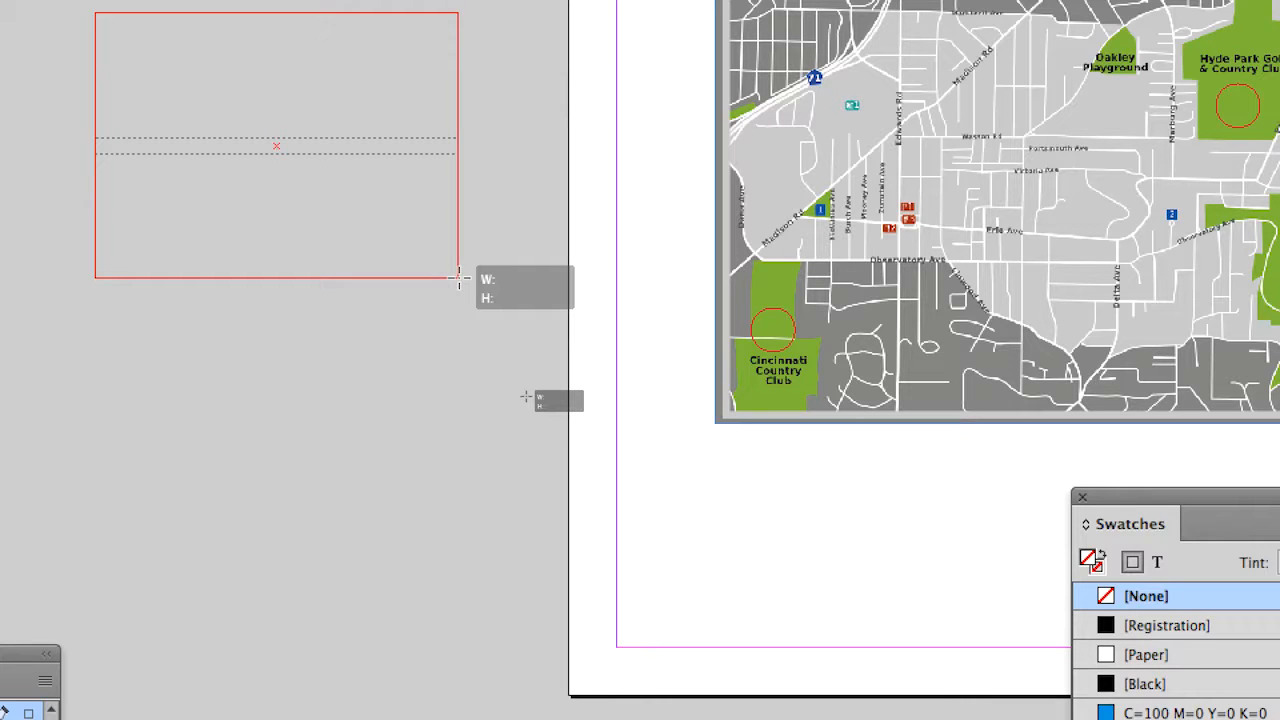
key("Right")
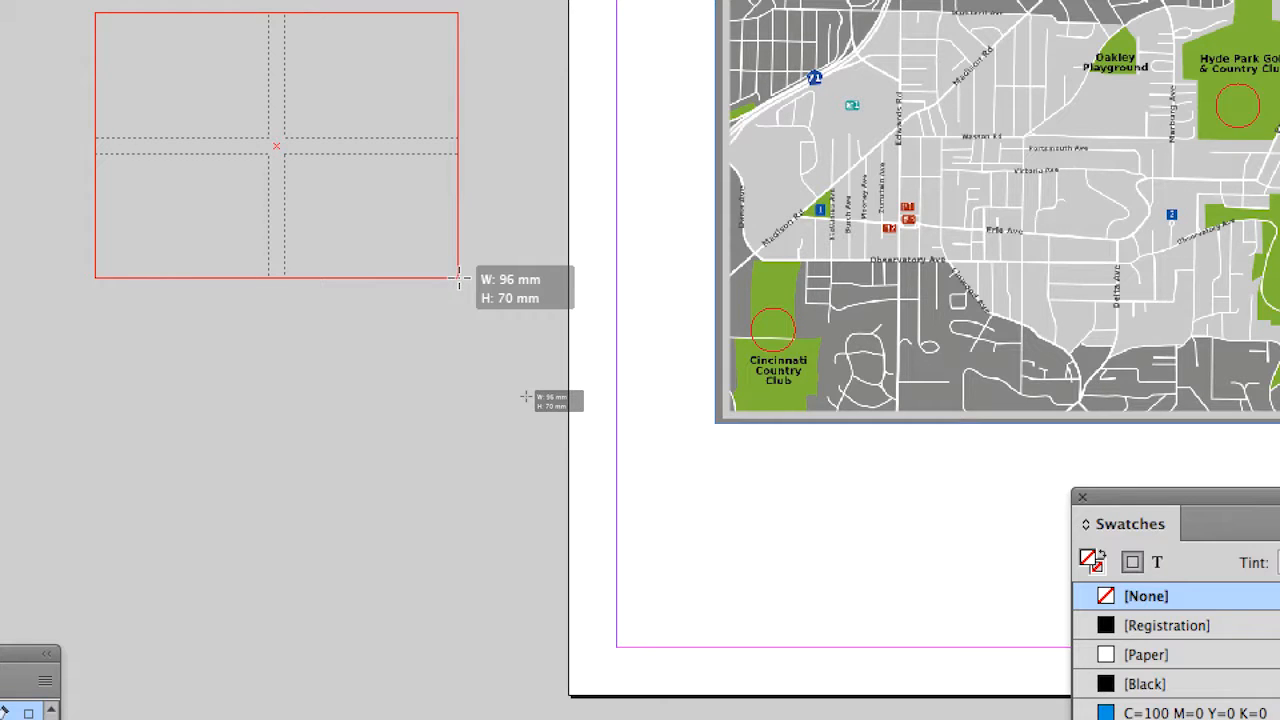
left_click_drag(459, 278, 453, 275)
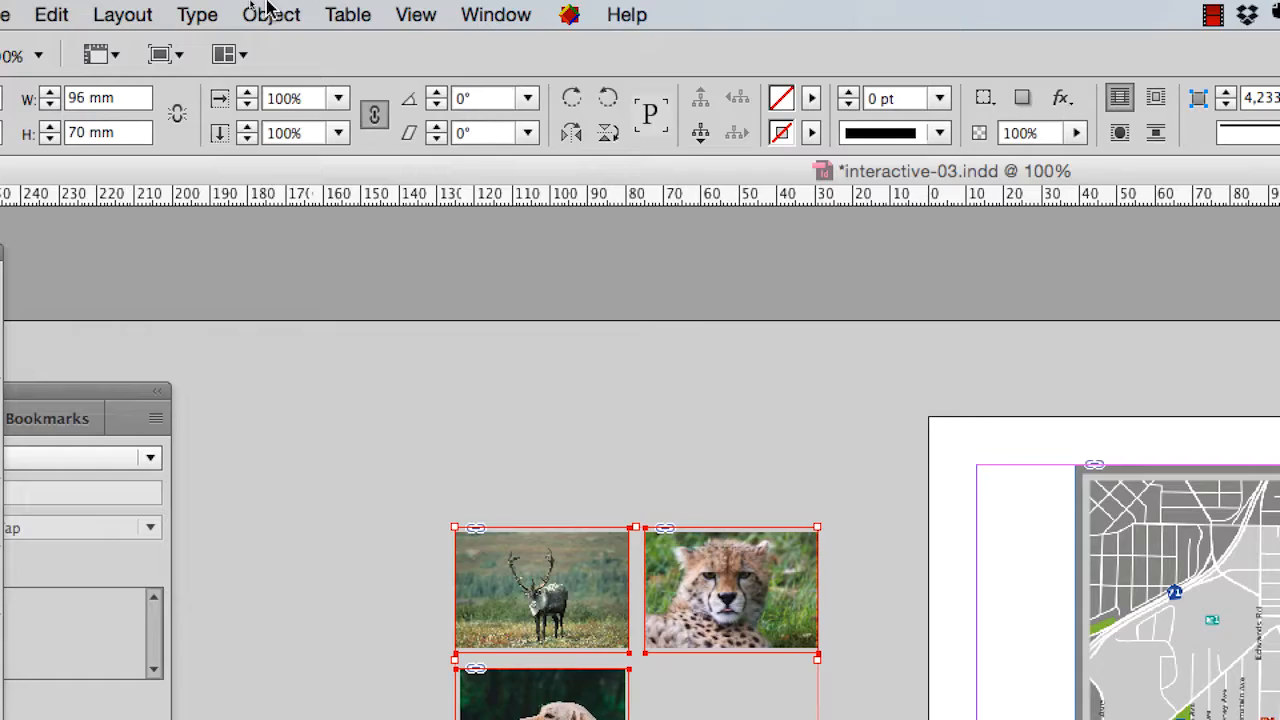
- Apply Fill Frame Proportionally to the three photos in the 96 mm wide grid and deselect them
left_click(265, 14)
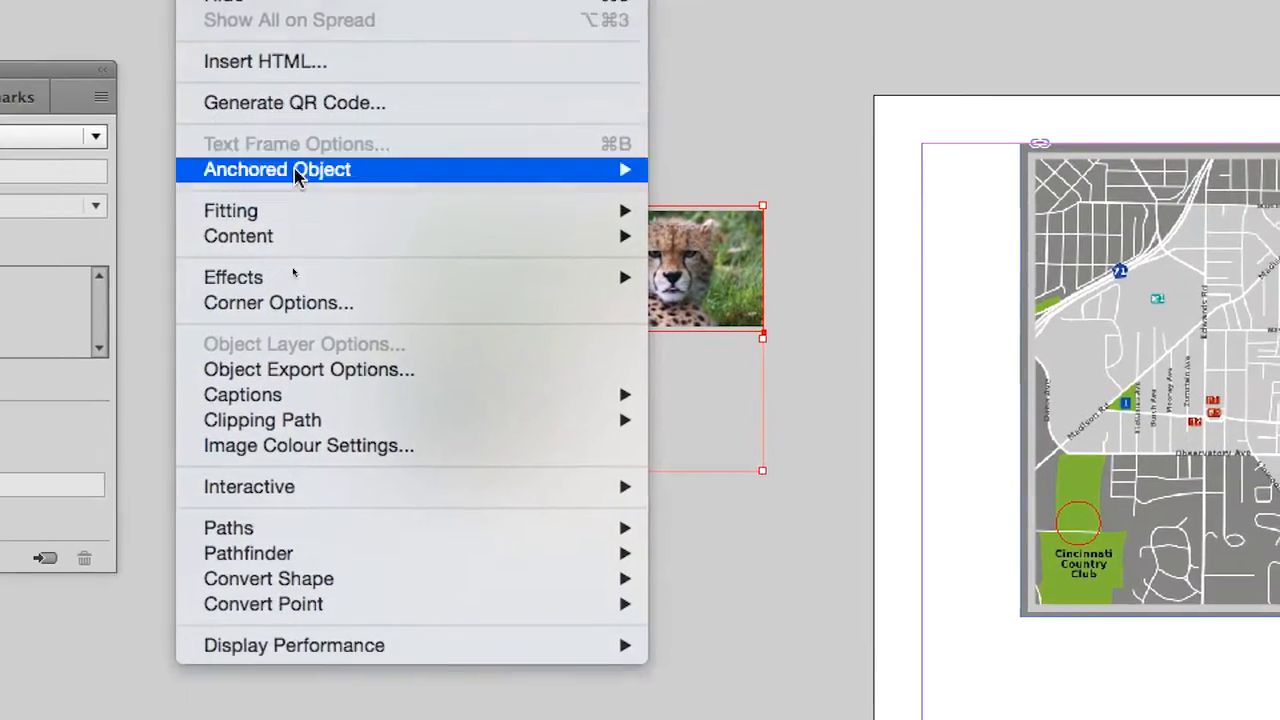
mouse_move(383, 444)
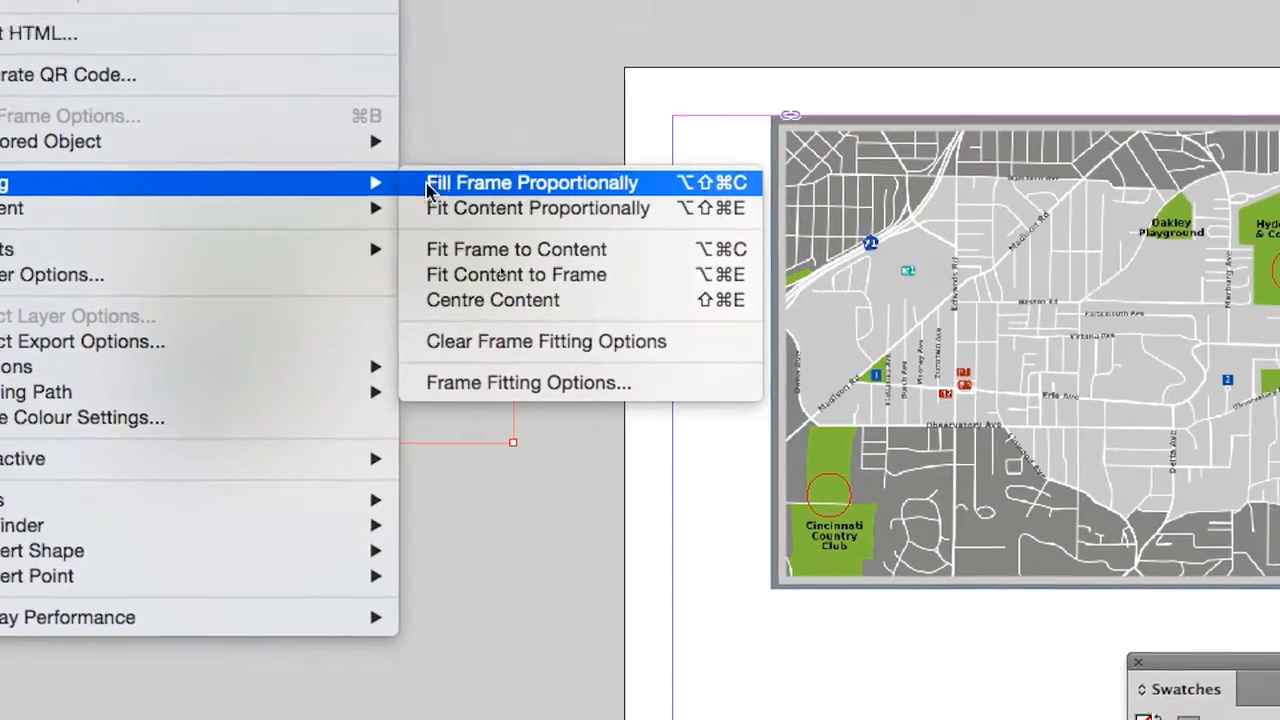
left_click(443, 185)
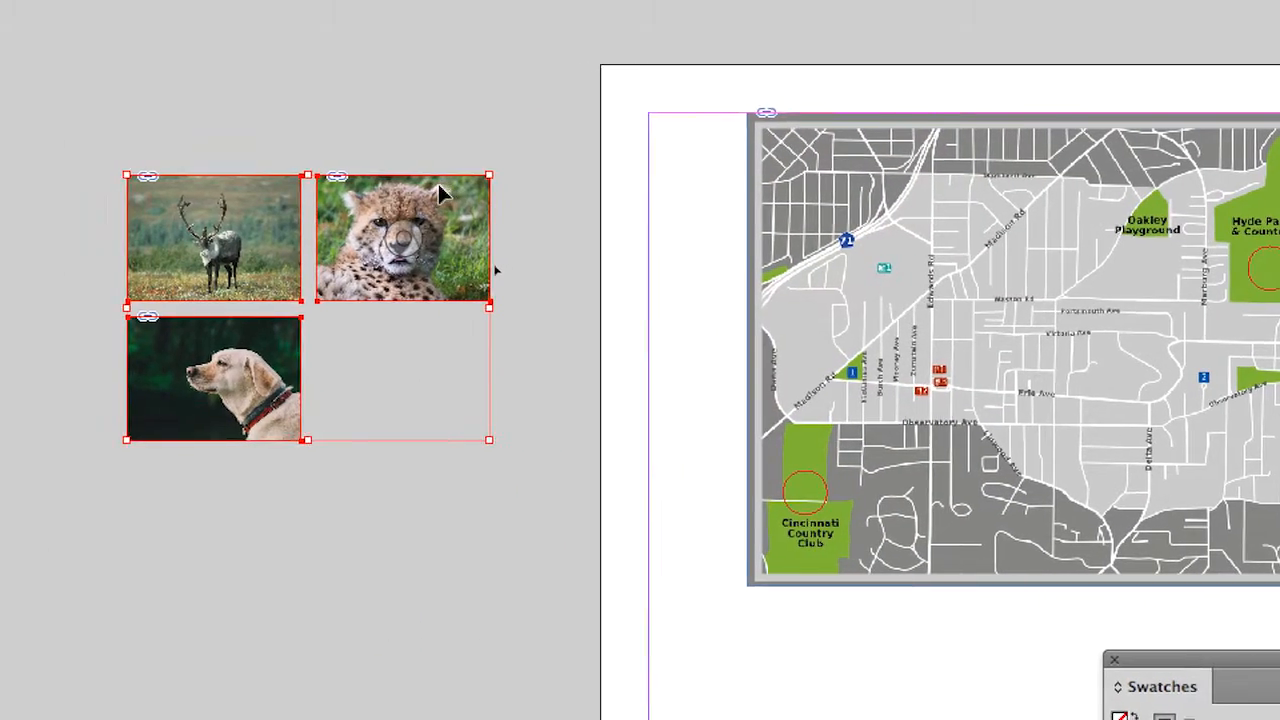
left_click(410, 180)
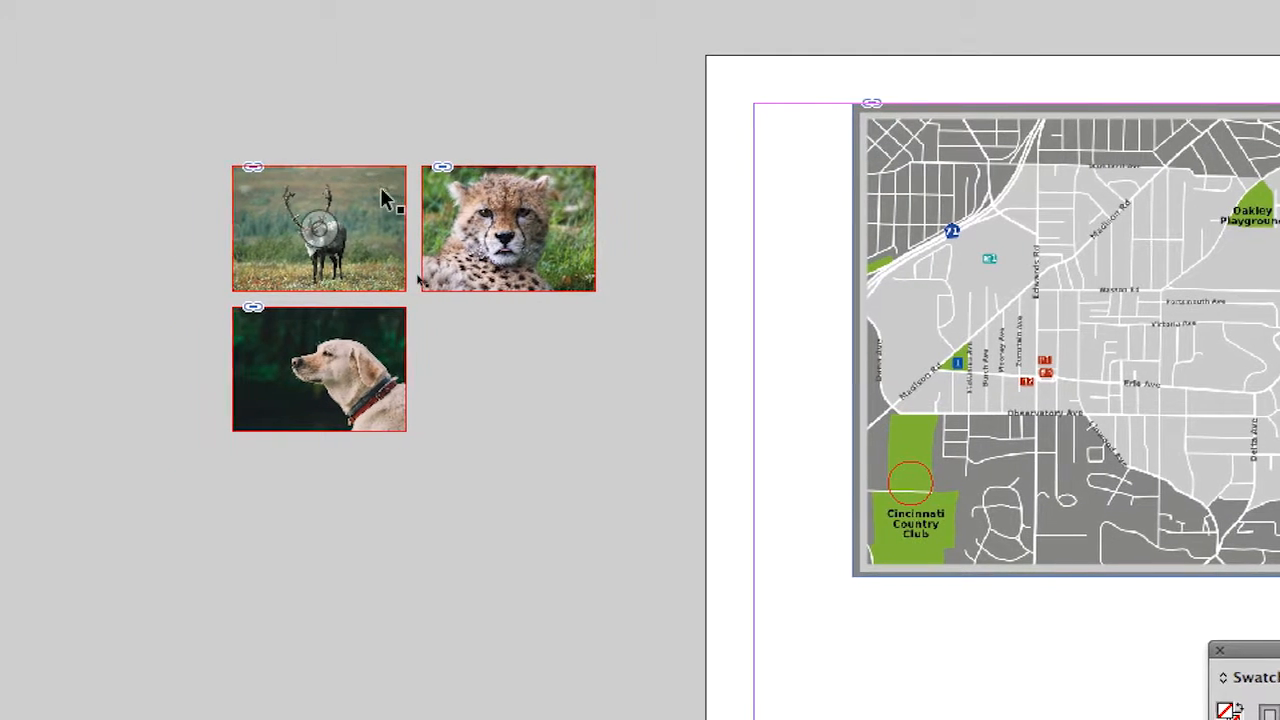
left_click(379, 187)
left_click(450, 193)
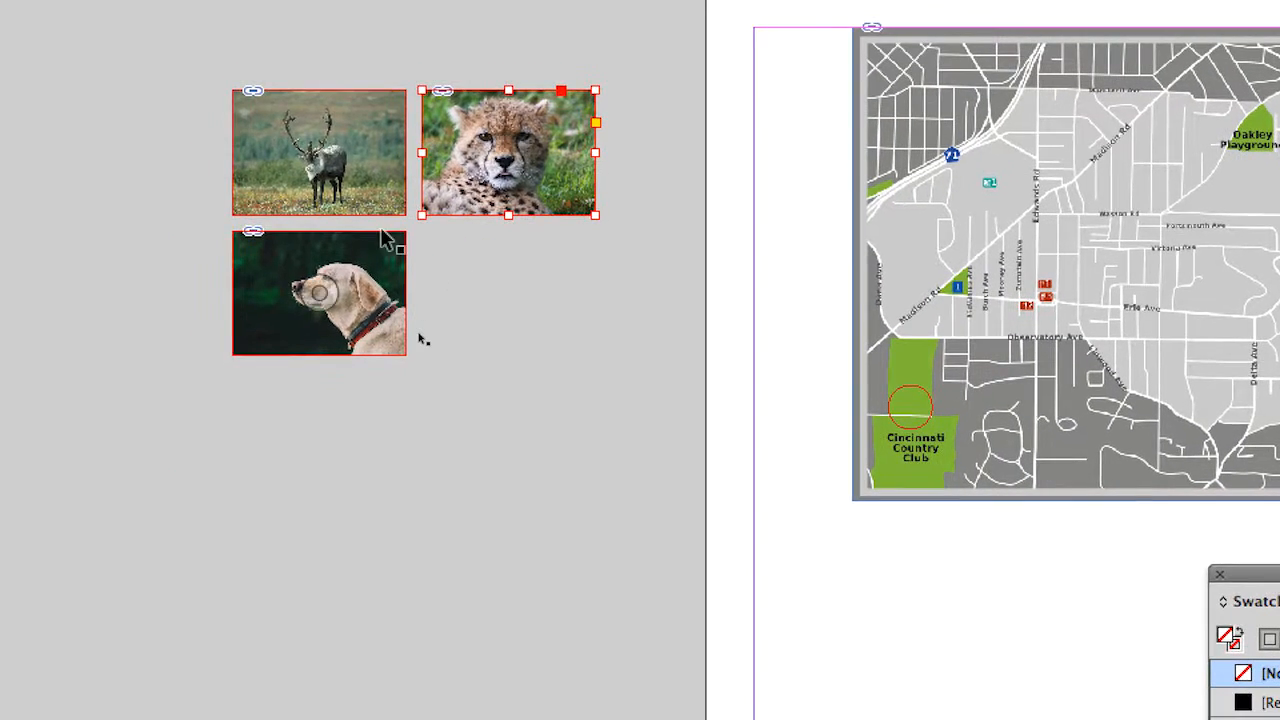
left_click(385, 240)
left_click(475, 288)
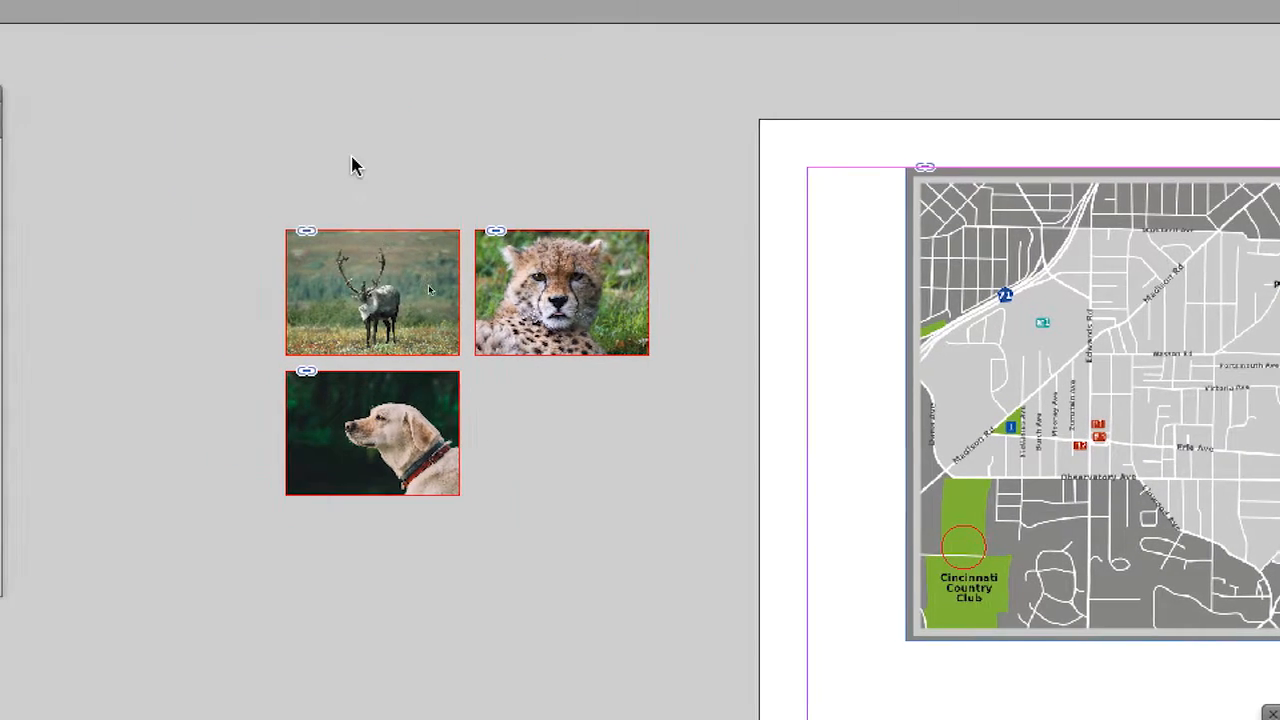
- Clear the photo grid from the pasteboard and reload the cheetah, caribou and dog JPG files together for placing
left_click_drag(351, 157, 472, 225)
key("Delete")
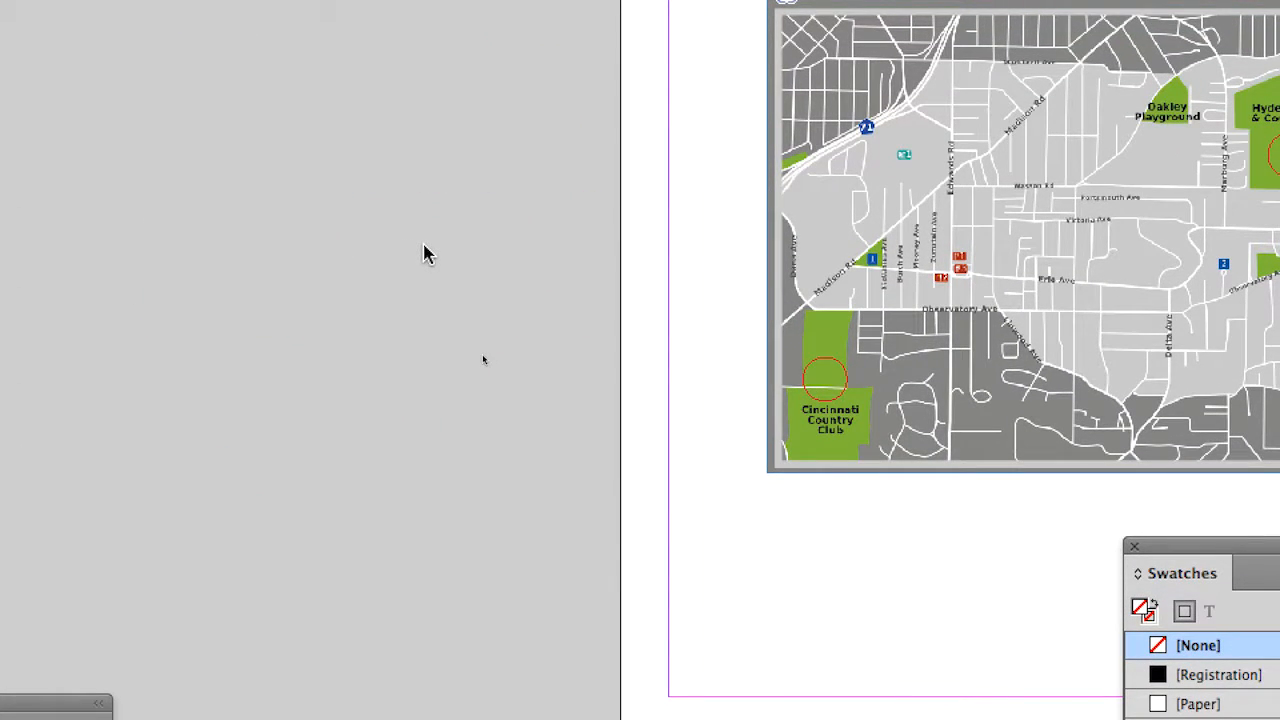
key("super+0")
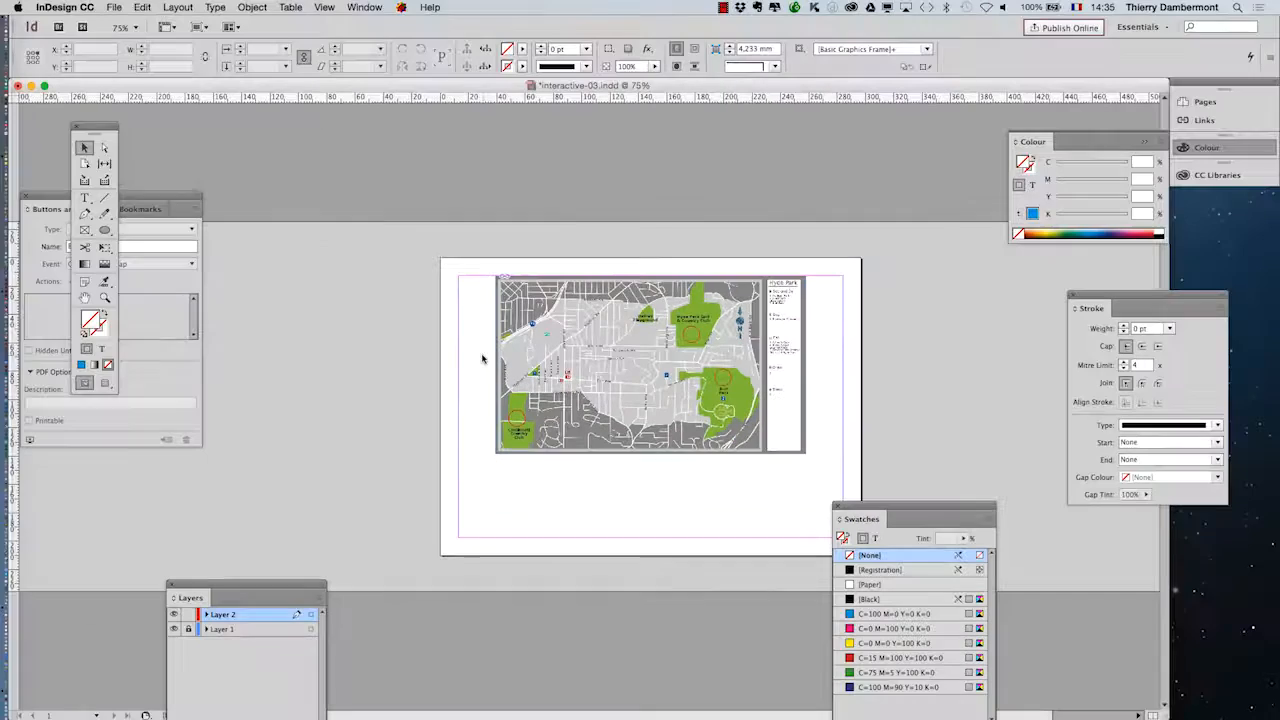
left_click(114, 7)
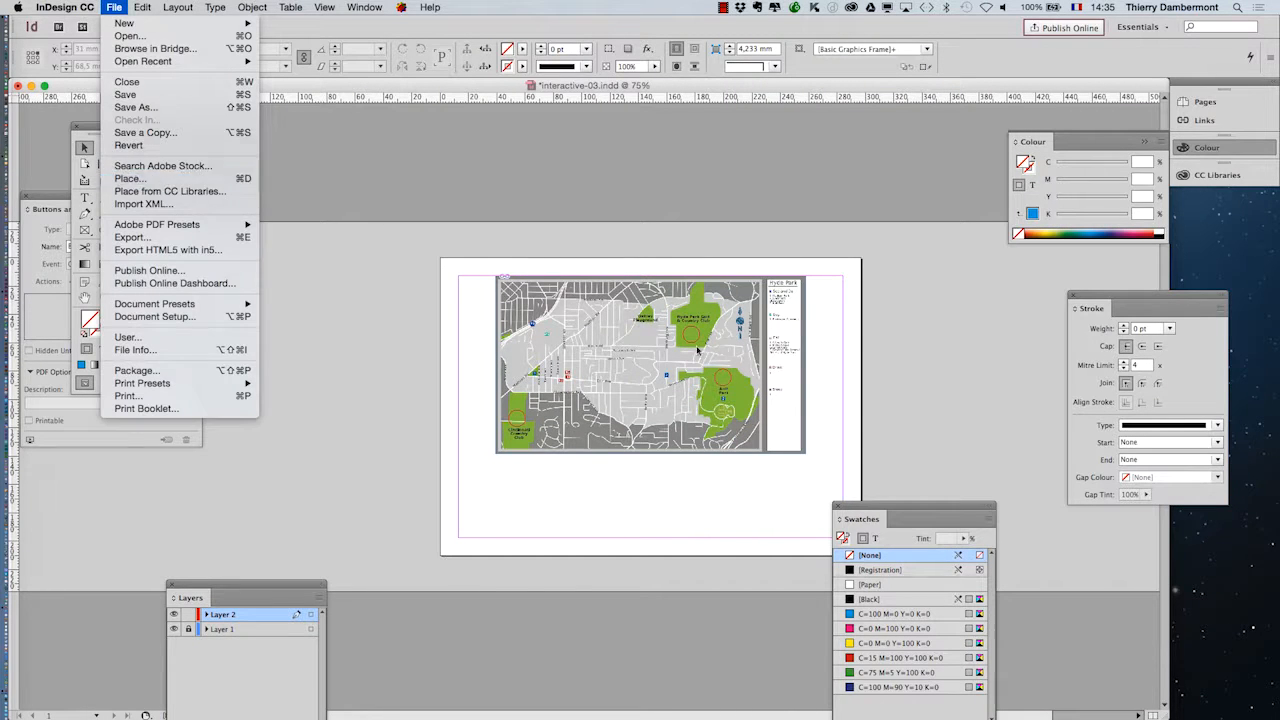
left_click(130, 178)
left_click(640, 201, "shift")
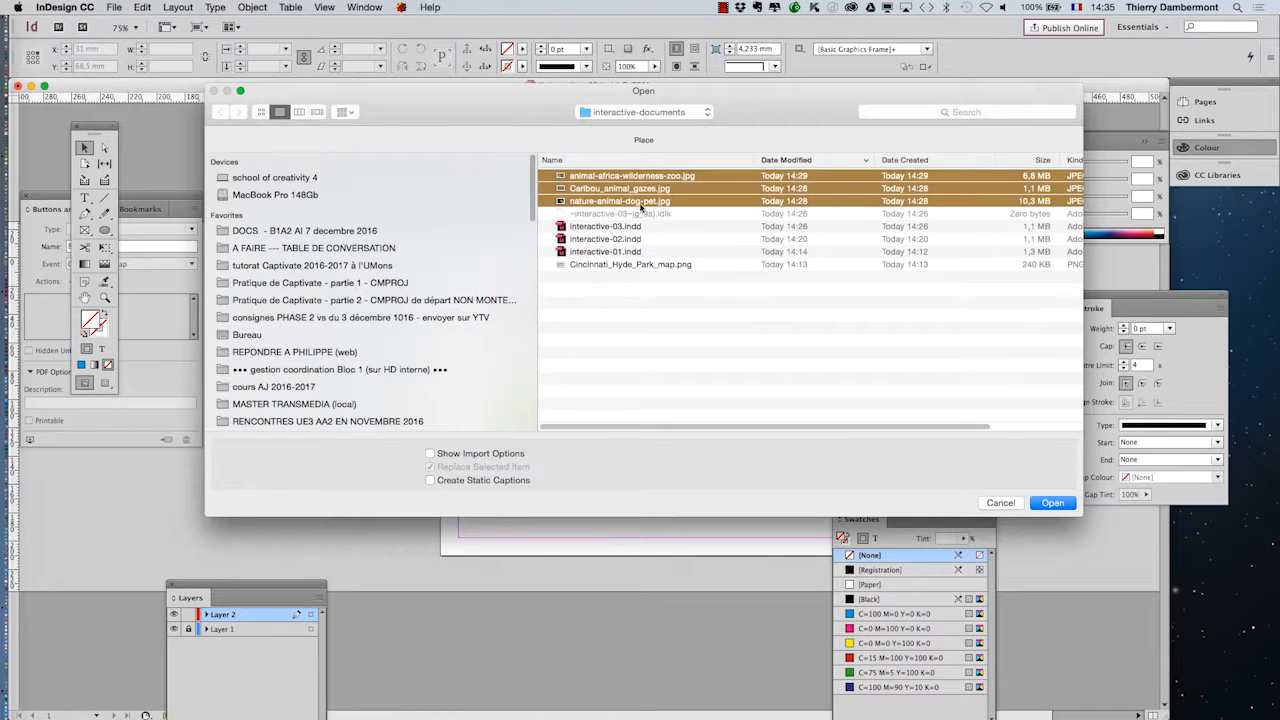
key("Return")
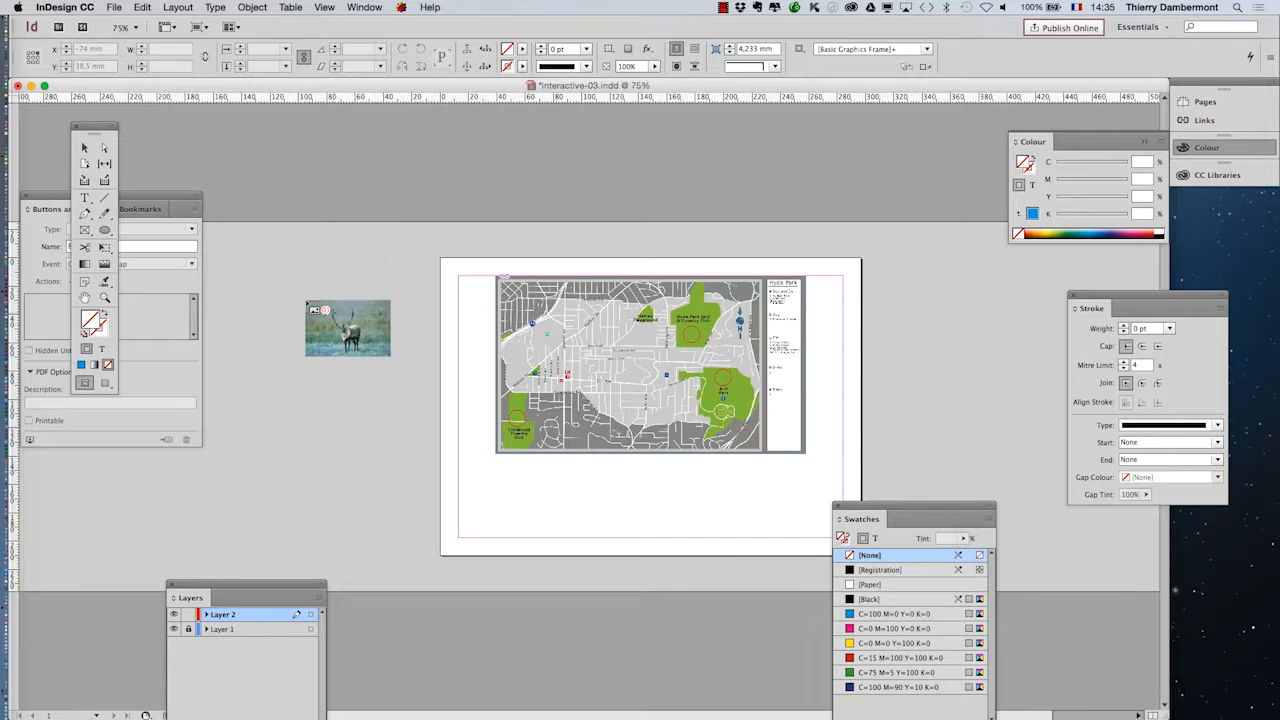
- Place the reloaded photos as a two-by-two grid about 54 mm wide and 83.5 mm high left of the page
left_click_drag(274, 270, 340, 378)
key("Right")
key("Up")
- Apply Fill Frame Proportionally to the three portrait-shaped photo frames and deselect them
key("super+equal")
key("super+equal")
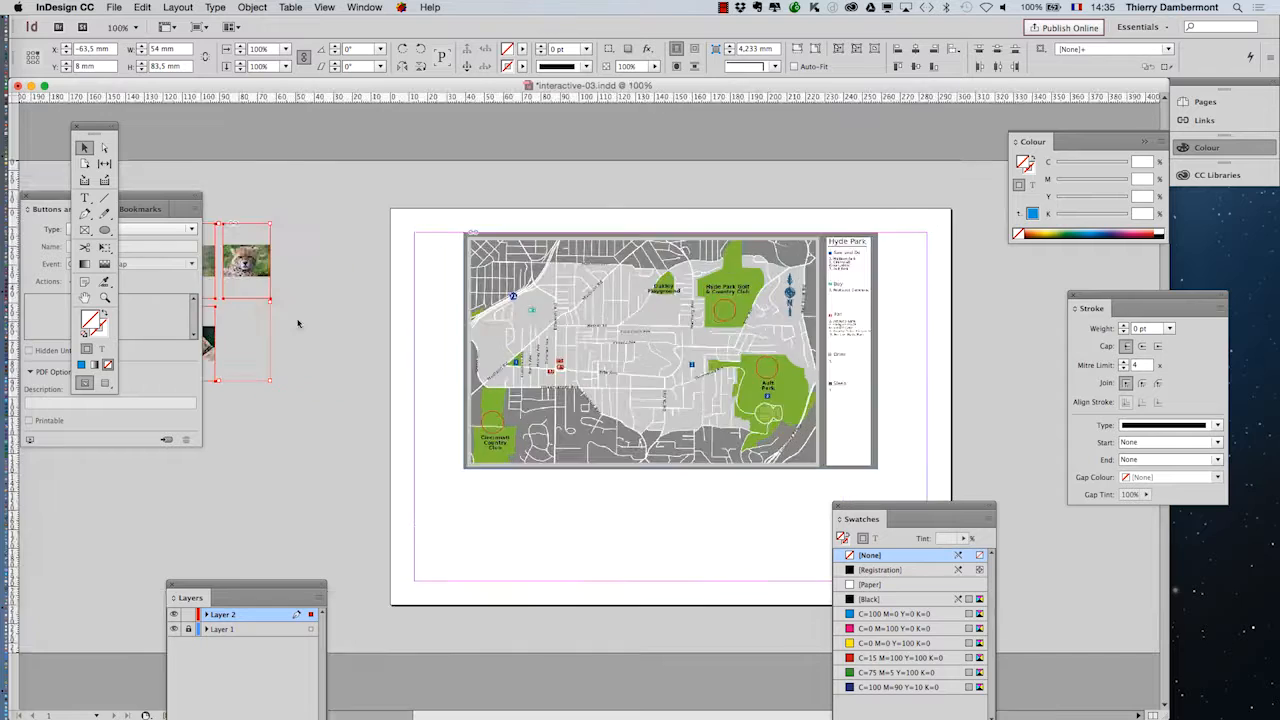
scroll(336, 350, "left", 5)
left_click(252, 7)
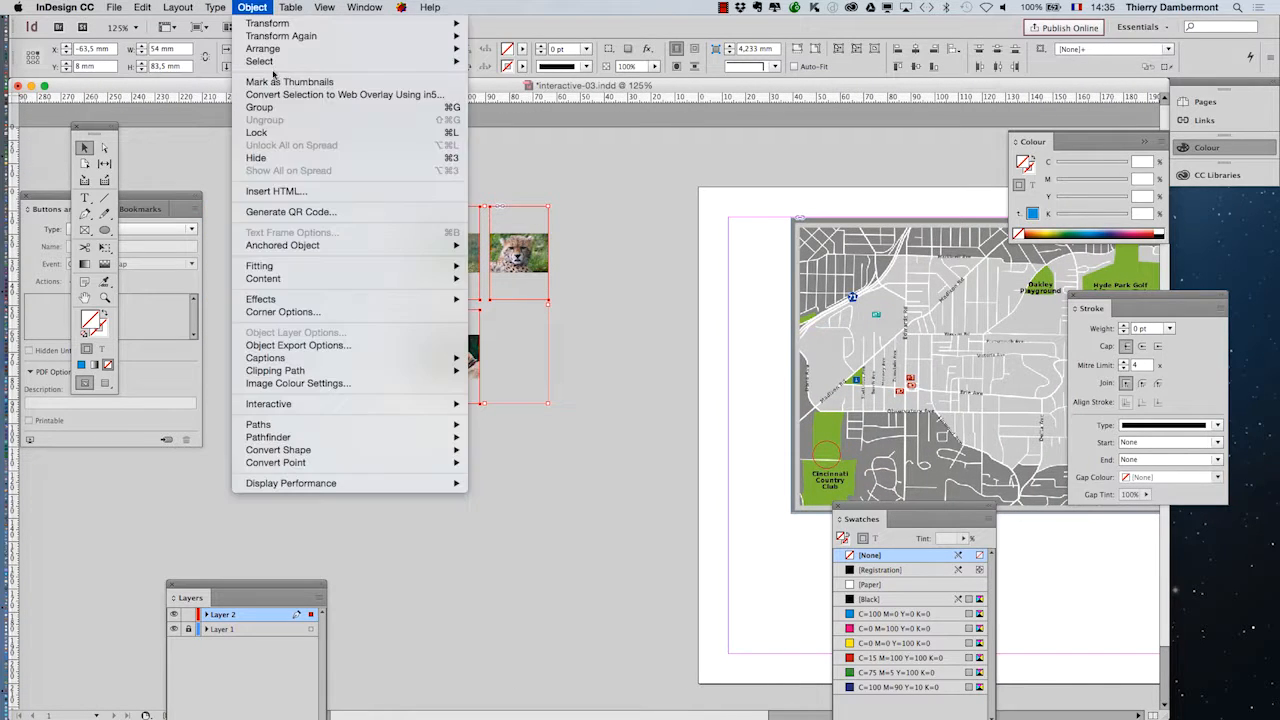
mouse_move(280, 266)
left_click(530, 268)
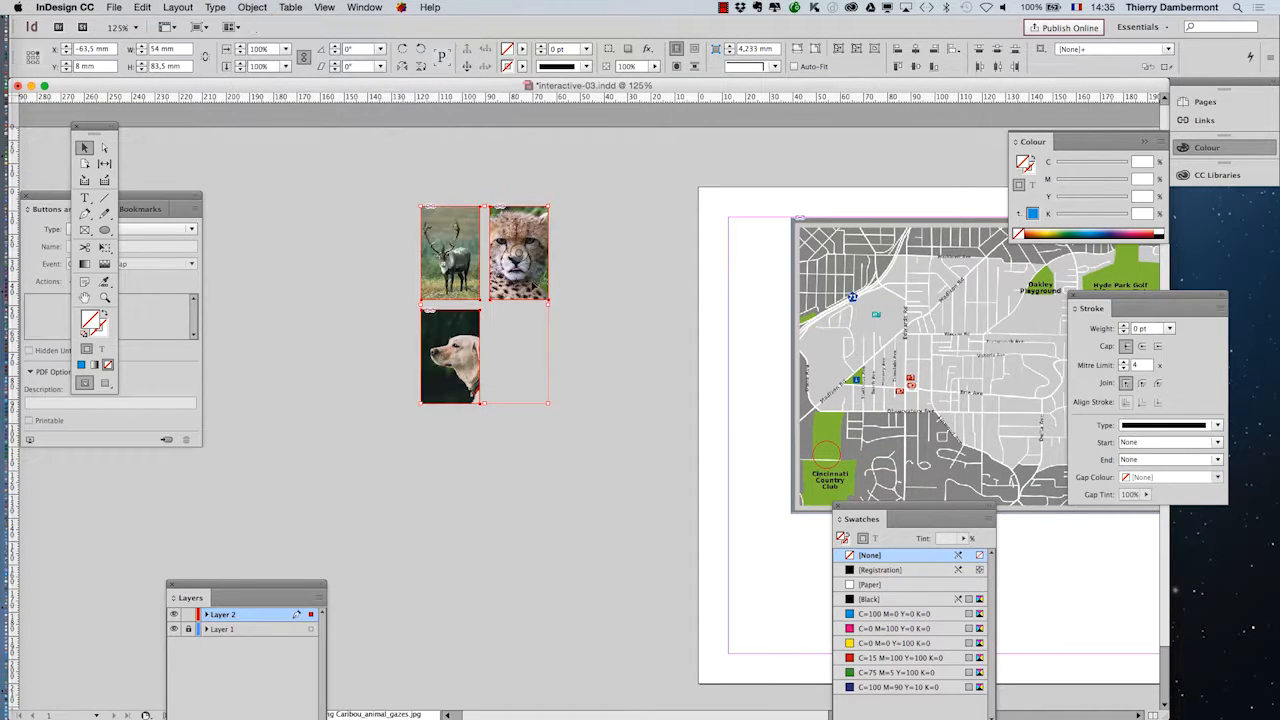
left_click(273, 212)
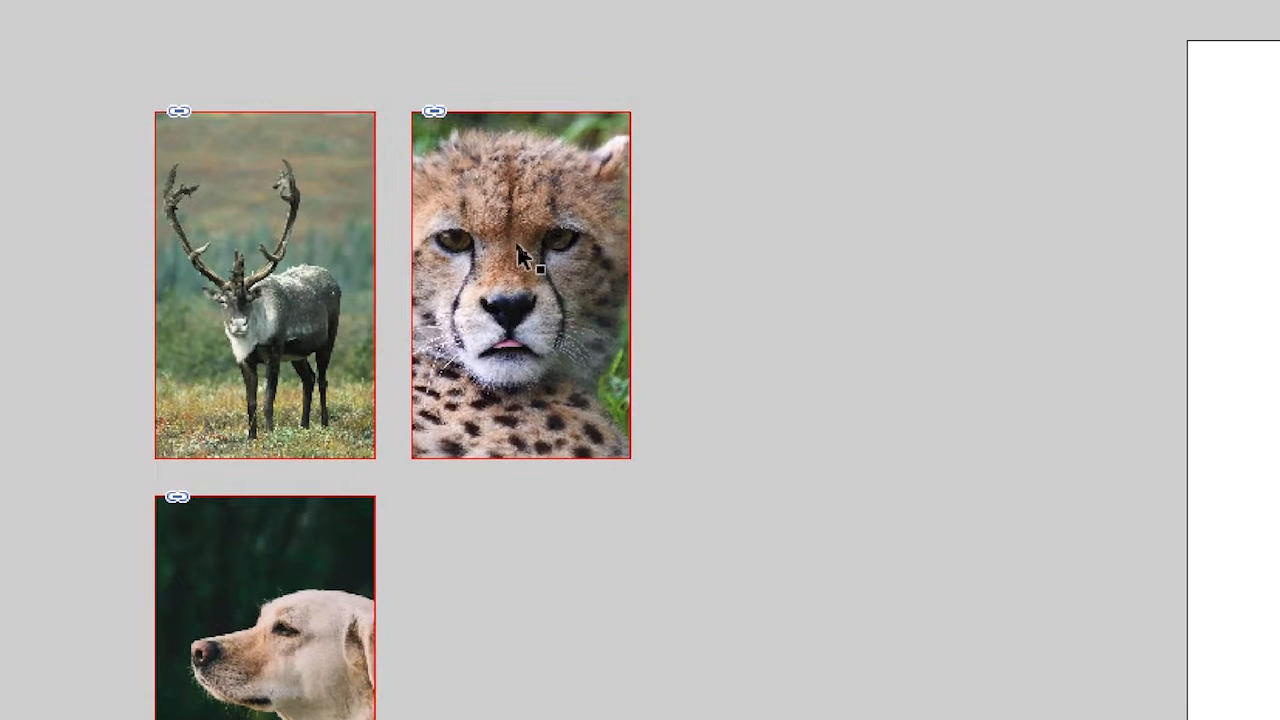
- Shift the cheetah image slightly to the left inside its frame using the content grabber
left_click(513, 227)
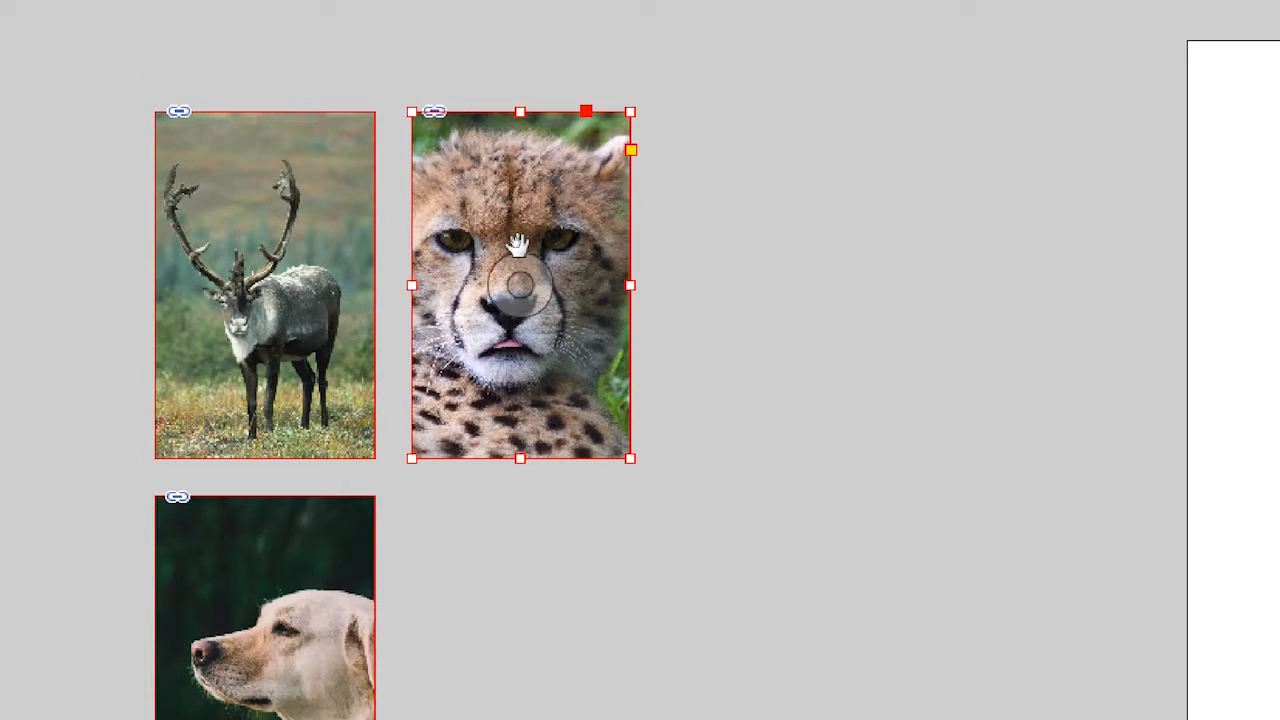
left_click(517, 244)
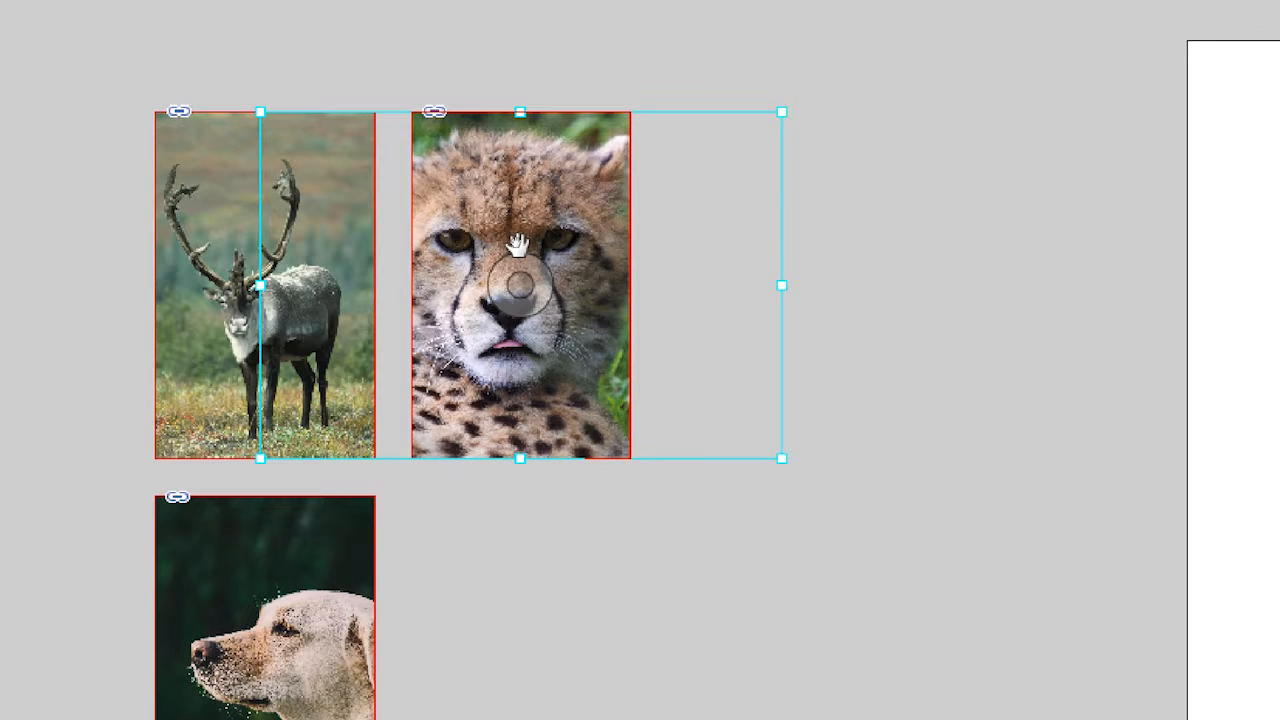
mouse_move(517, 244)
left_mouse_down()
mouse_move(568, 255)
mouse_move(511, 257)
mouse_move(516, 247)
left_mouse_up()
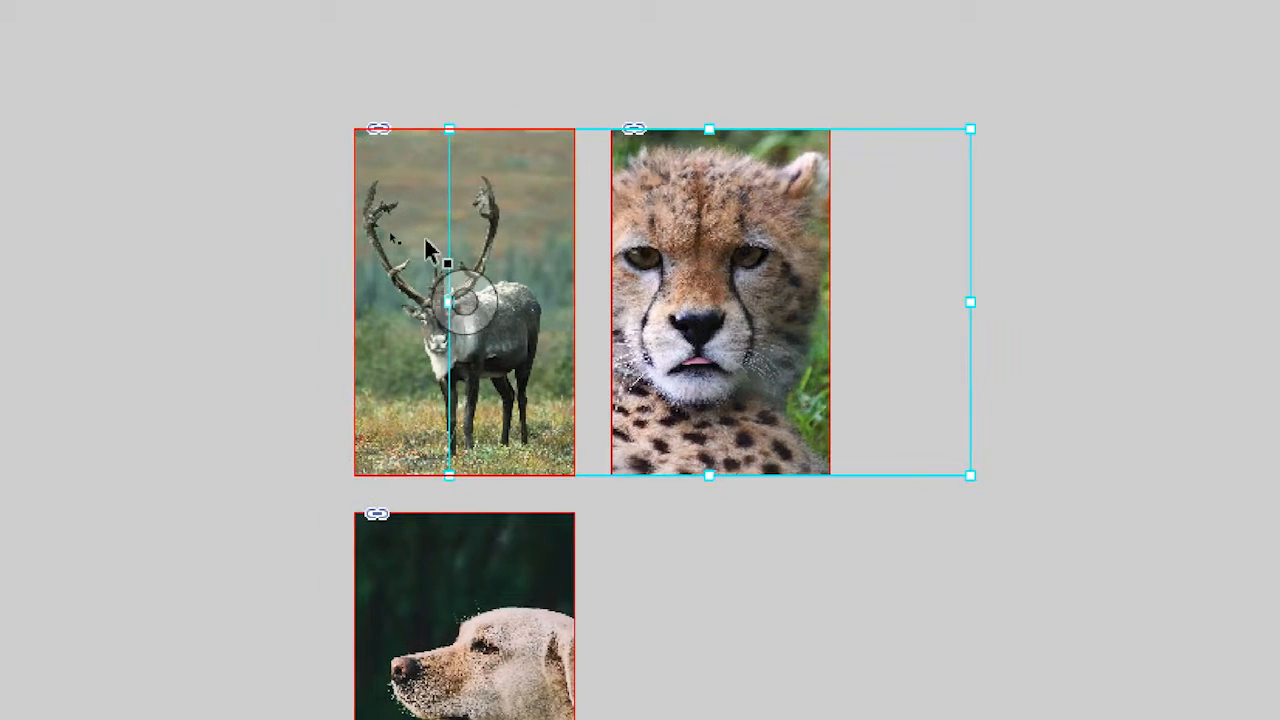
- Shift the caribou image to the right and the dog image slightly to the left inside their frames, then deselect
left_click(231, 221)
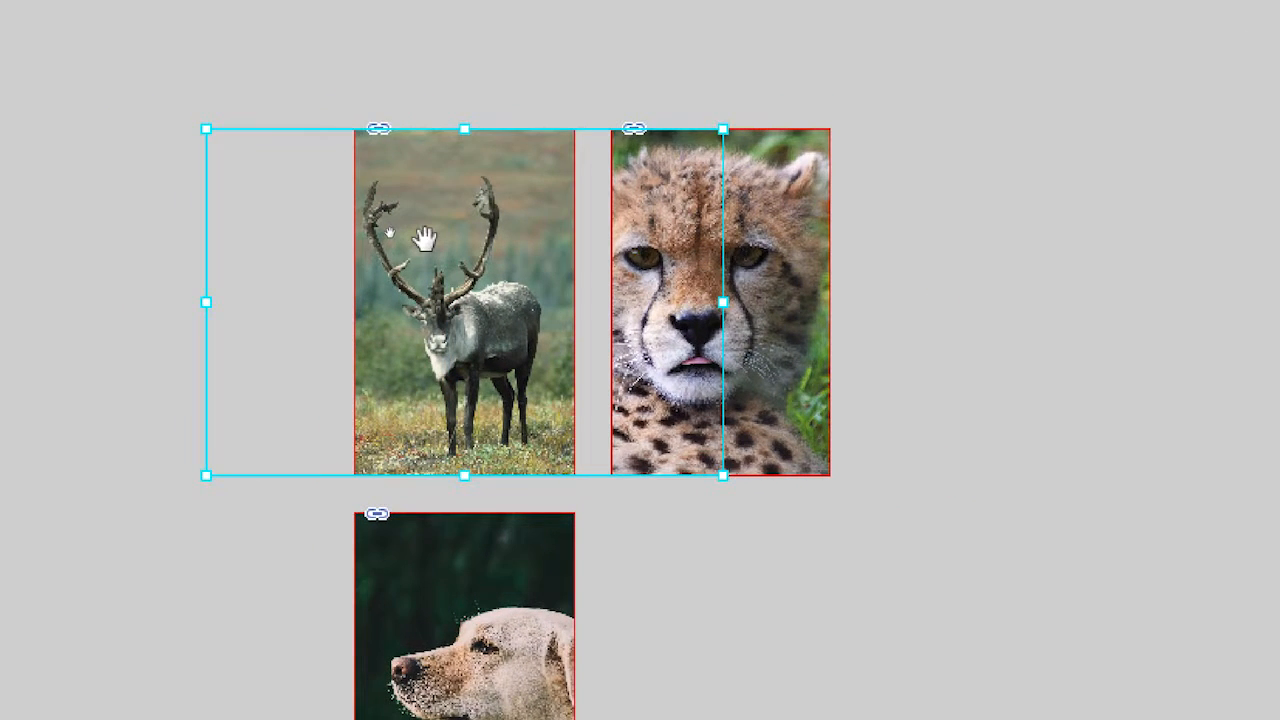
left_click_drag(425, 238, 446, 240)
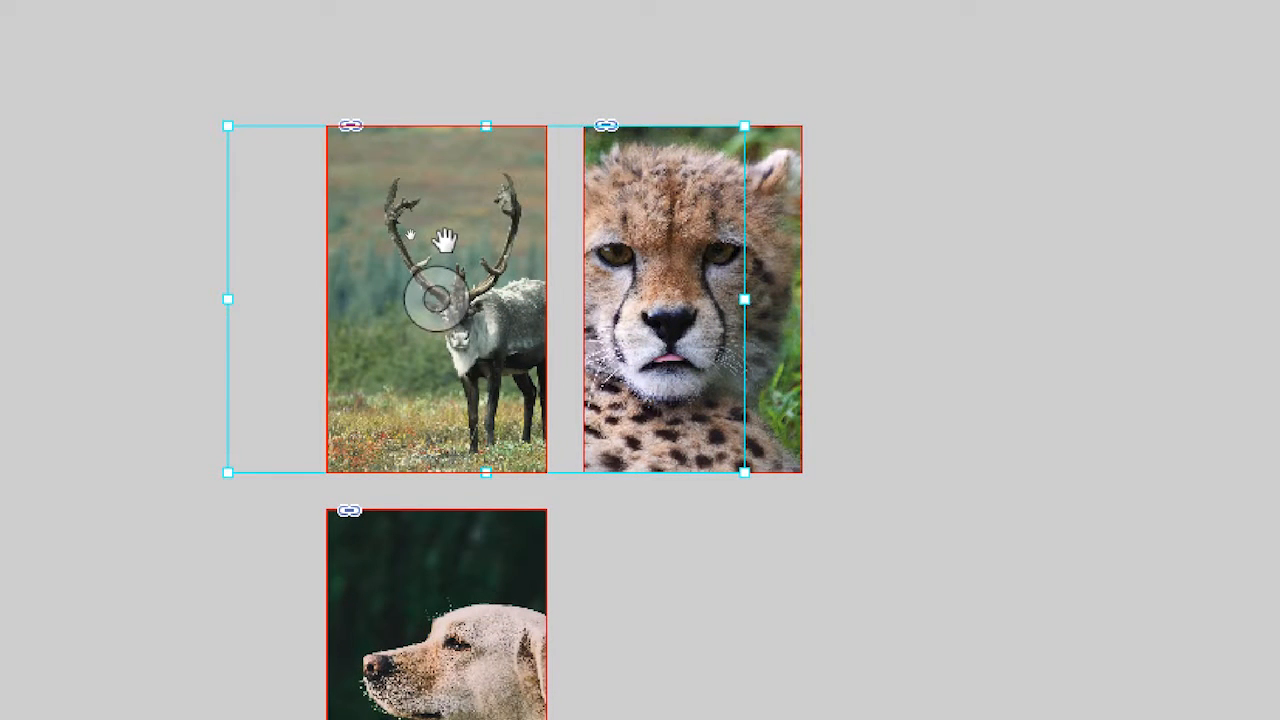
double_click(465, 584)
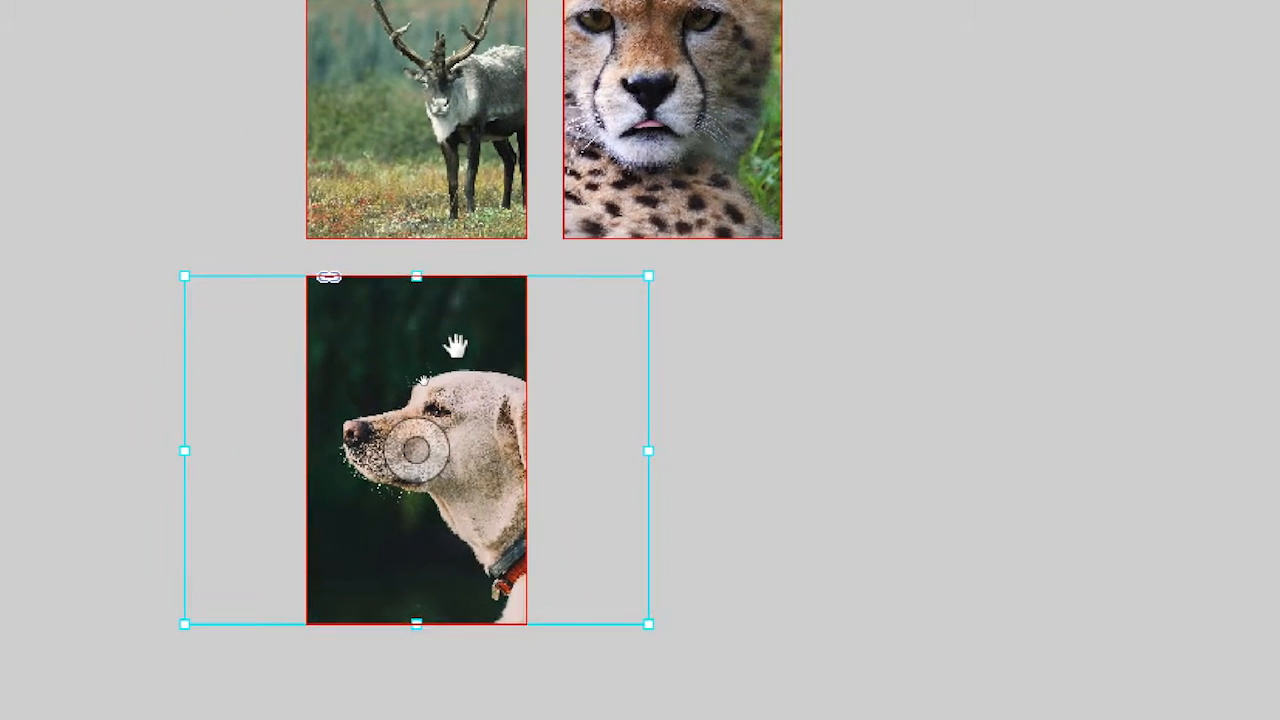
mouse_move(454, 346)
left_mouse_down()
mouse_move(446, 357)
mouse_move(438, 345)
mouse_move(454, 357)
mouse_move(452, 345)
left_mouse_up()
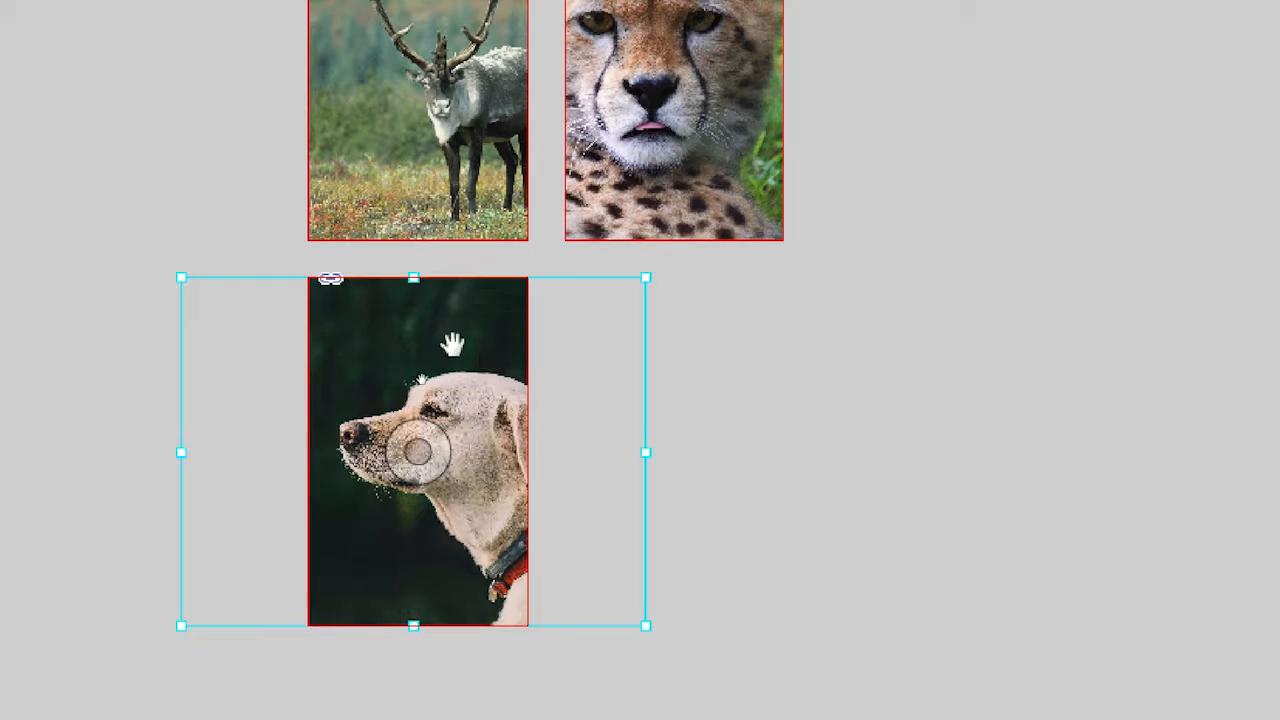
left_click(273, 227)
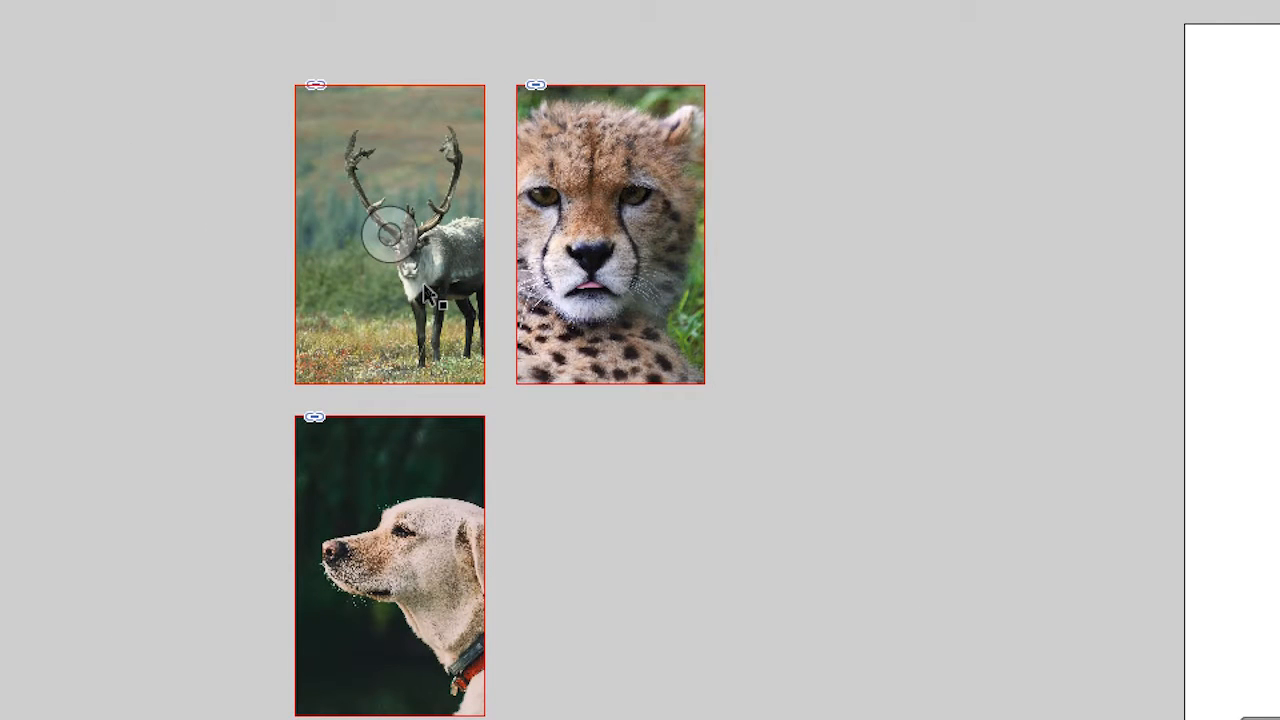
- Enlarge the caribou image inside its frame with Free Transform to about 99 by 66 mm, reposition it around the animal, and deselect
double_click(424, 287)
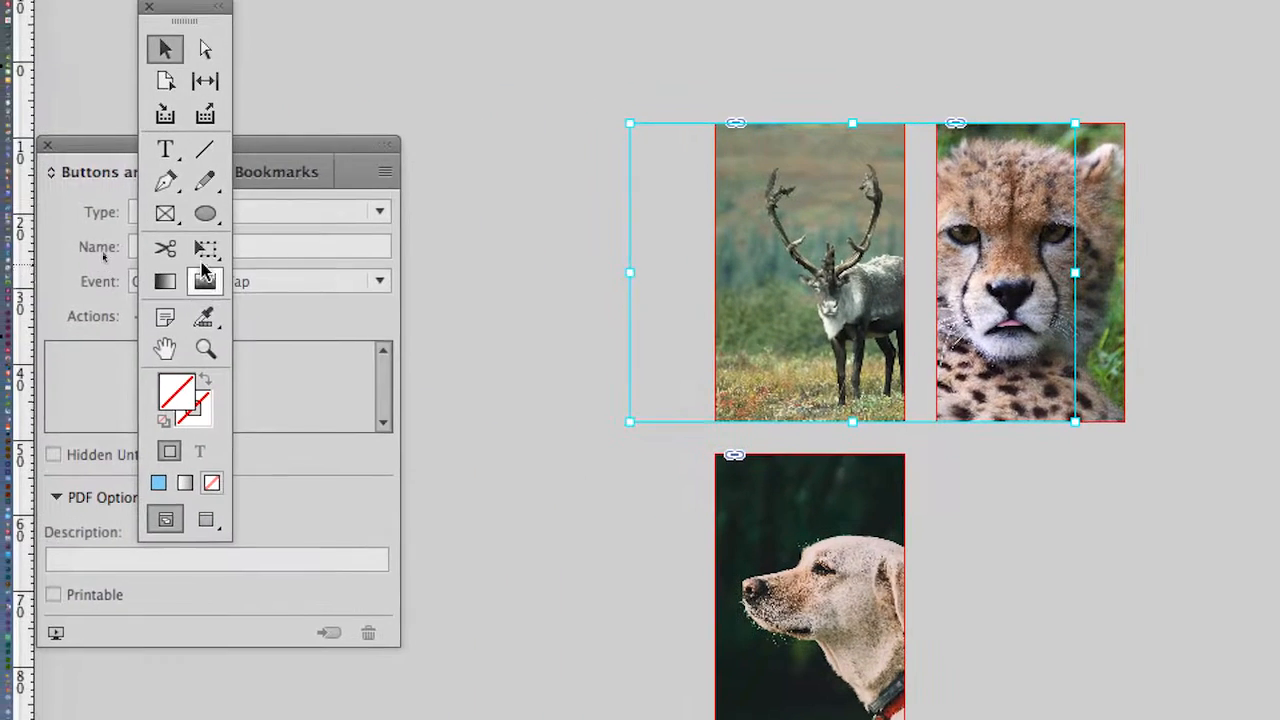
left_click(203, 252)
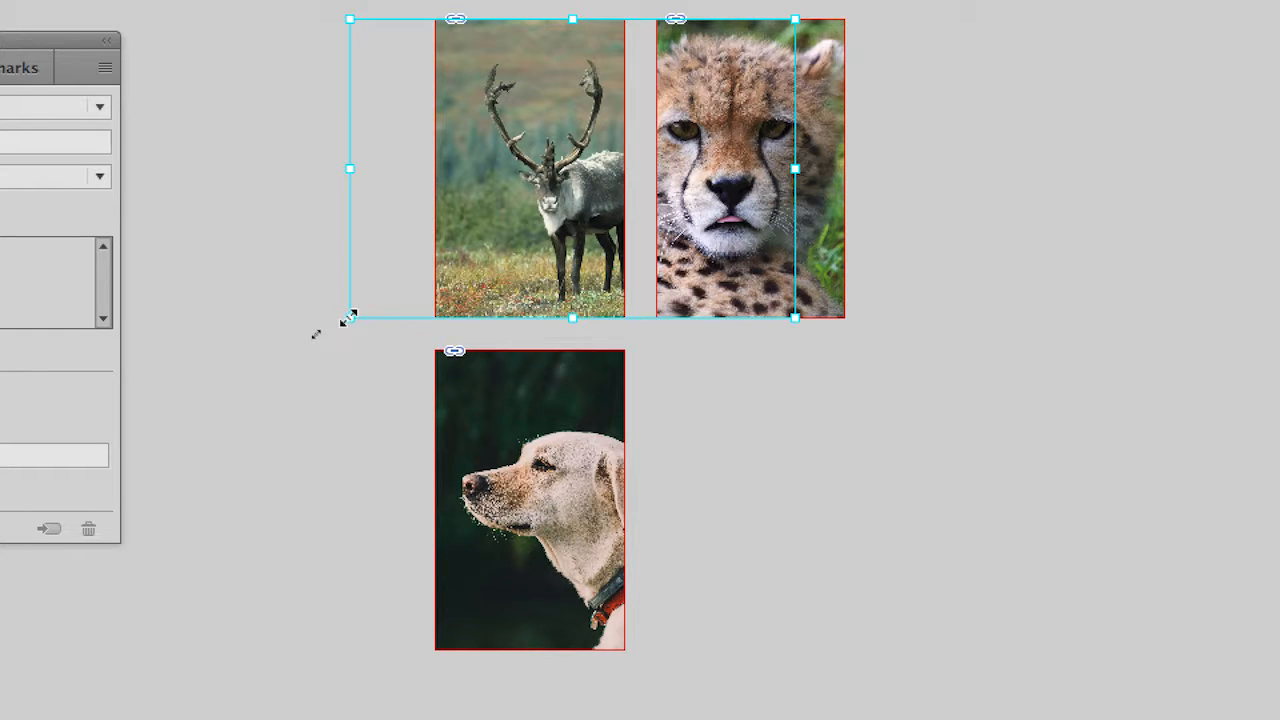
left_click_drag(349, 317, 241, 478)
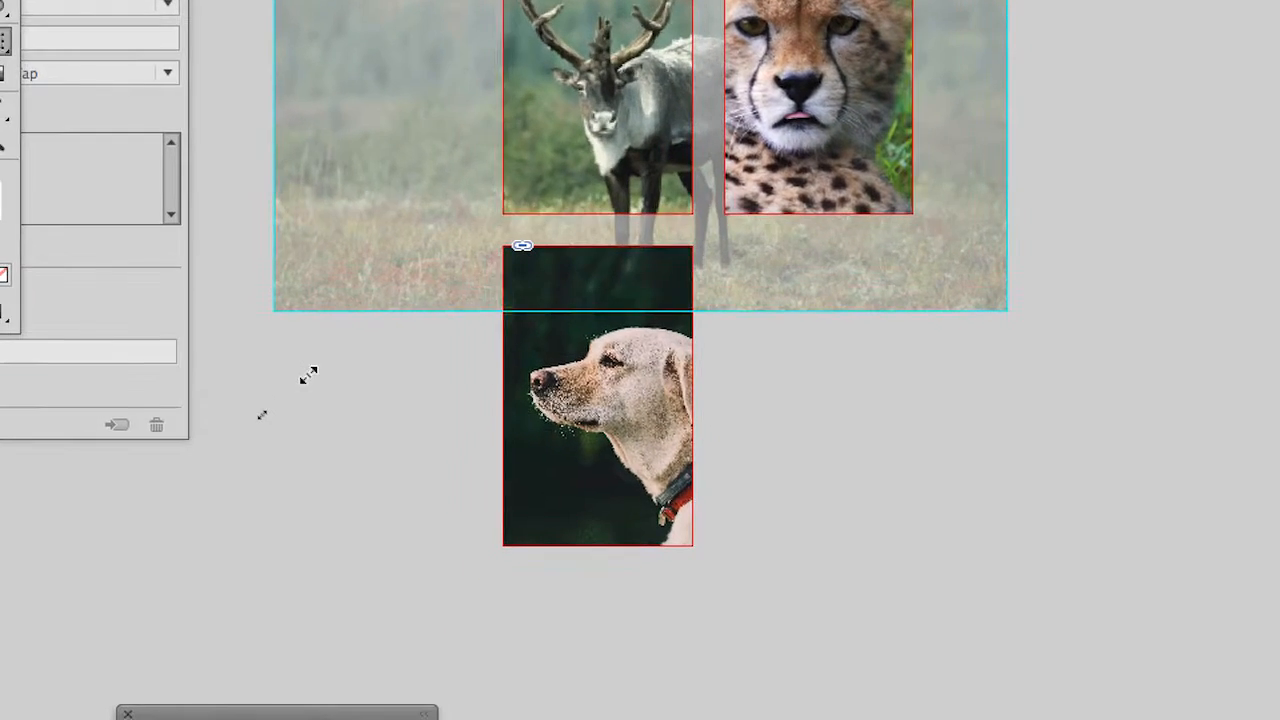
left_click_drag(308, 375, 309, 374)
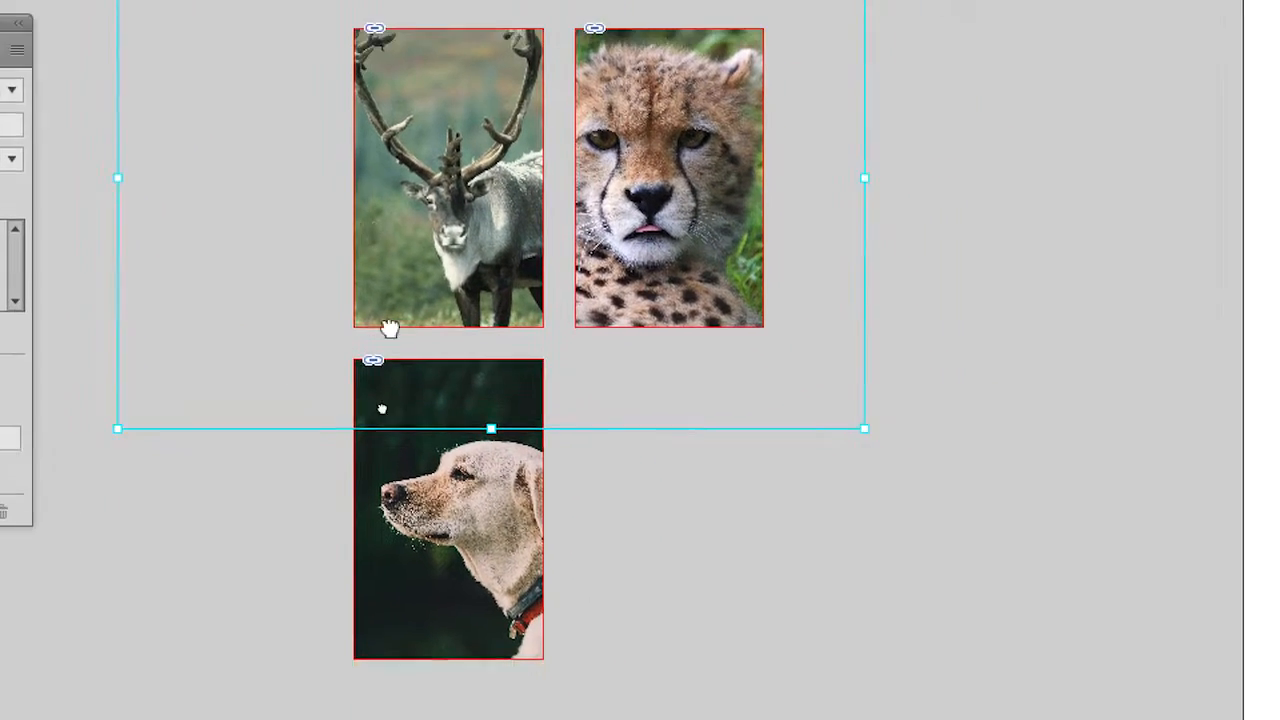
left_click_drag(390, 328, 397, 414)
left_click_drag(406, 346, 399, 328)
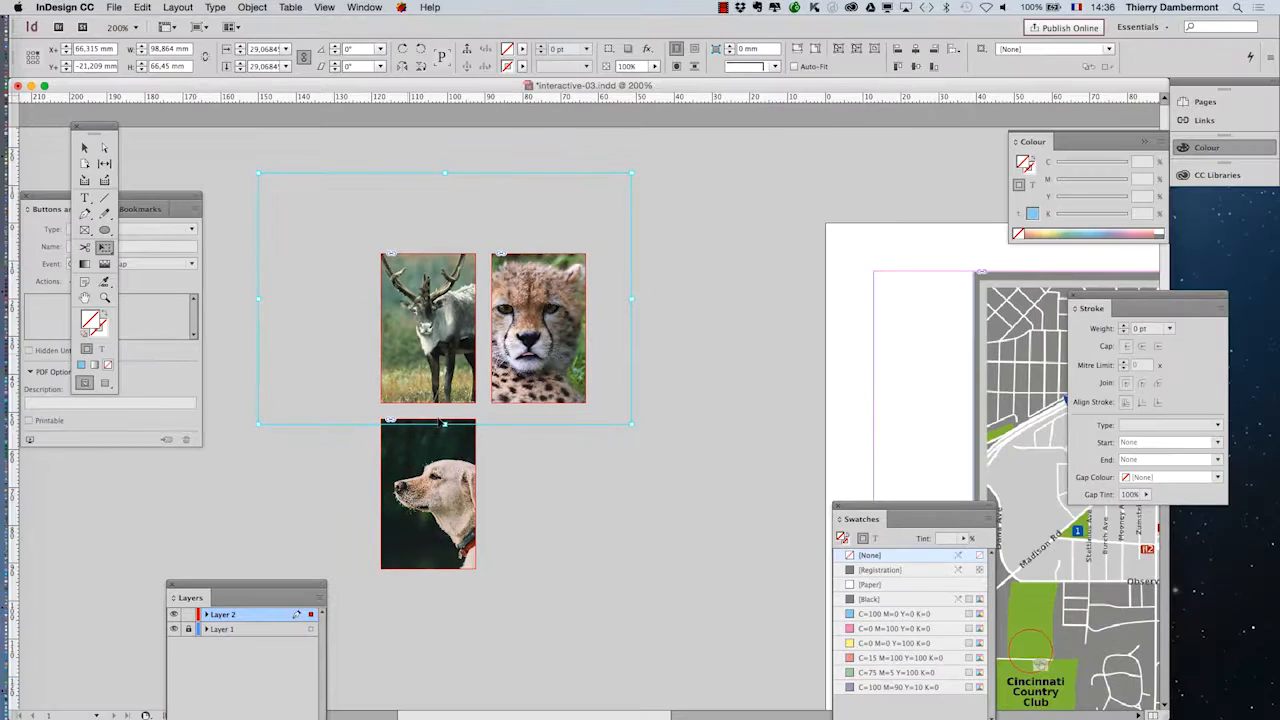
left_click(85, 148)
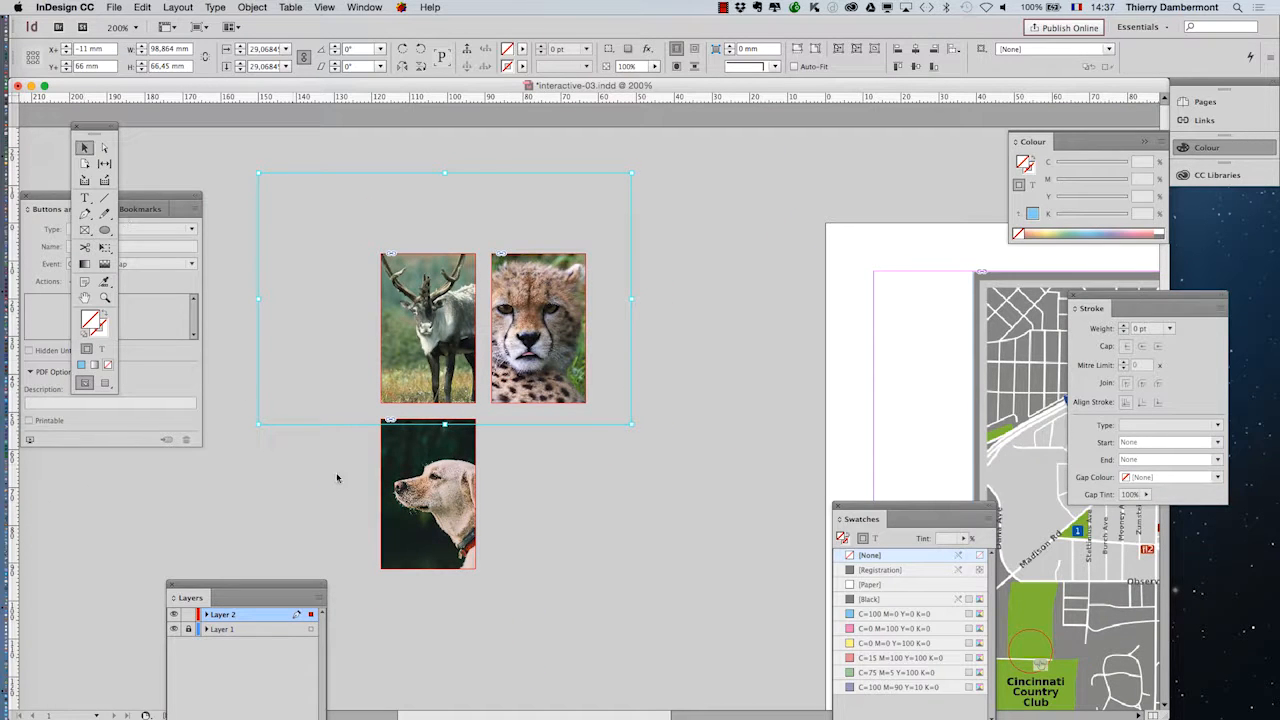
left_click(337, 478)
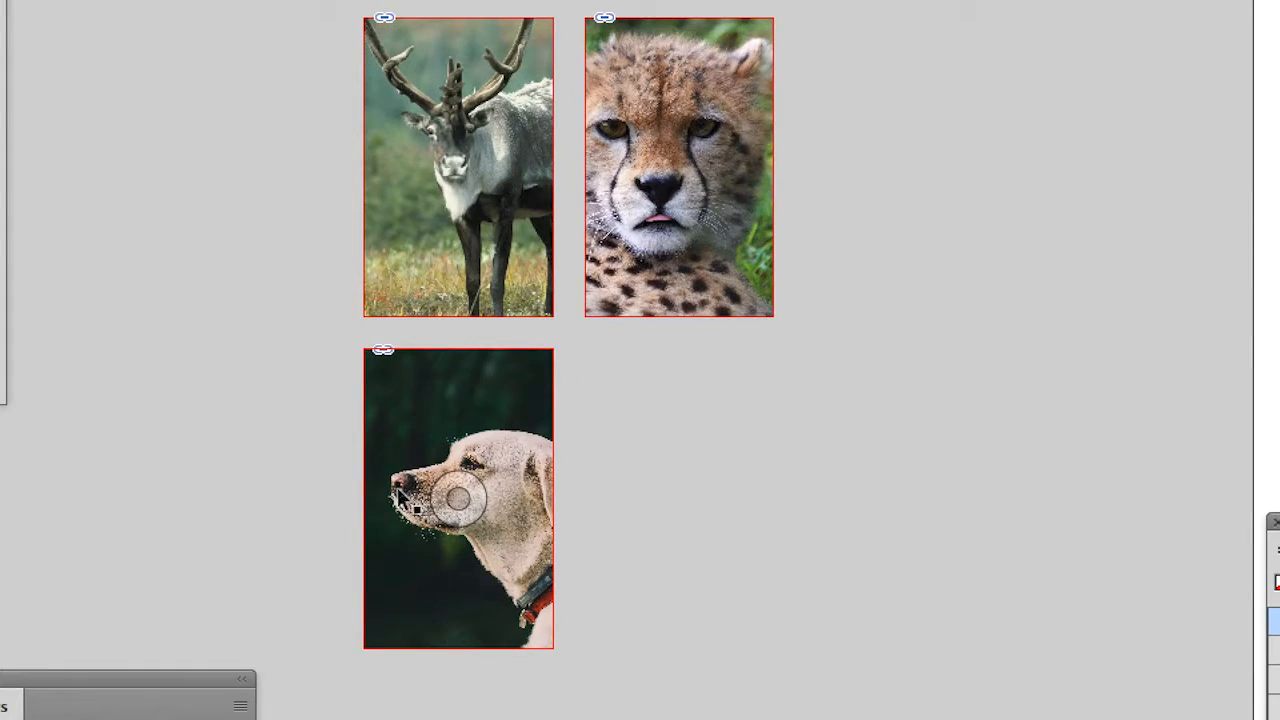
- Scale the dog image inside its frame with Free Transform to about 64 by 48 mm, reposition it to show the head, and deselect
left_click(399, 494)
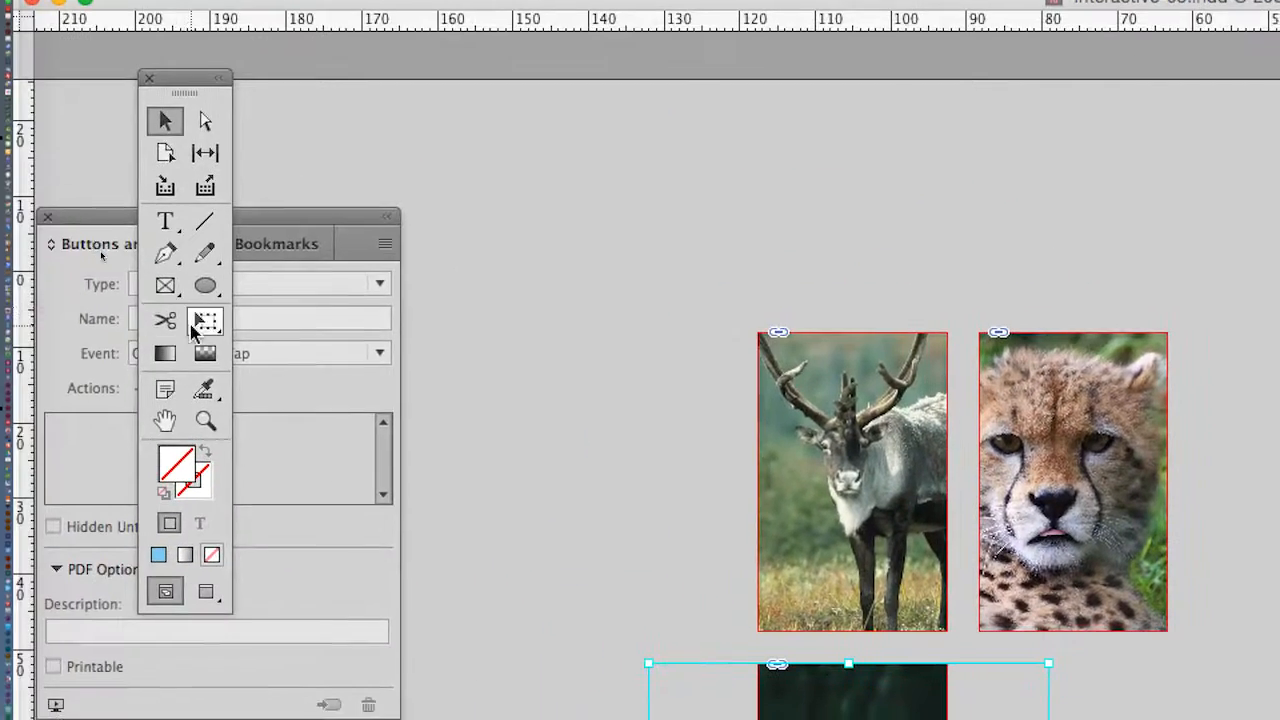
left_click(196, 325)
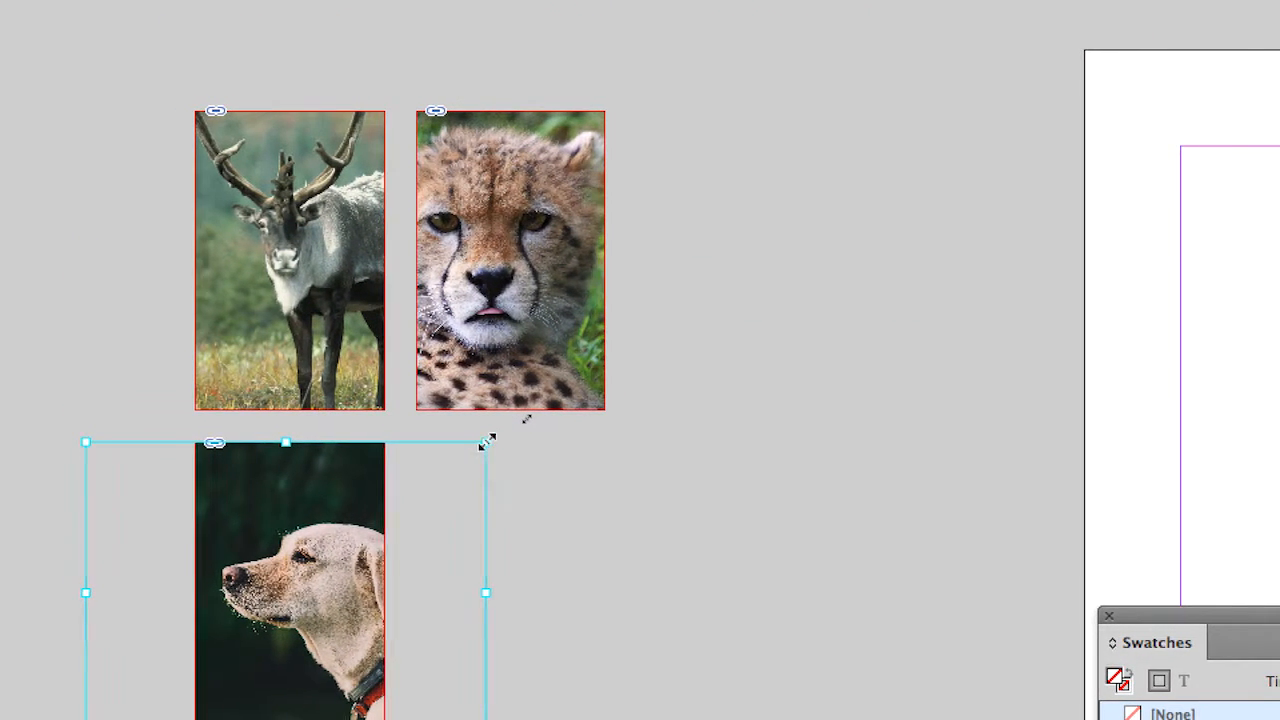
left_click_drag(486, 443, 625, 403)
left_click_drag(536, 429, 537, 428)
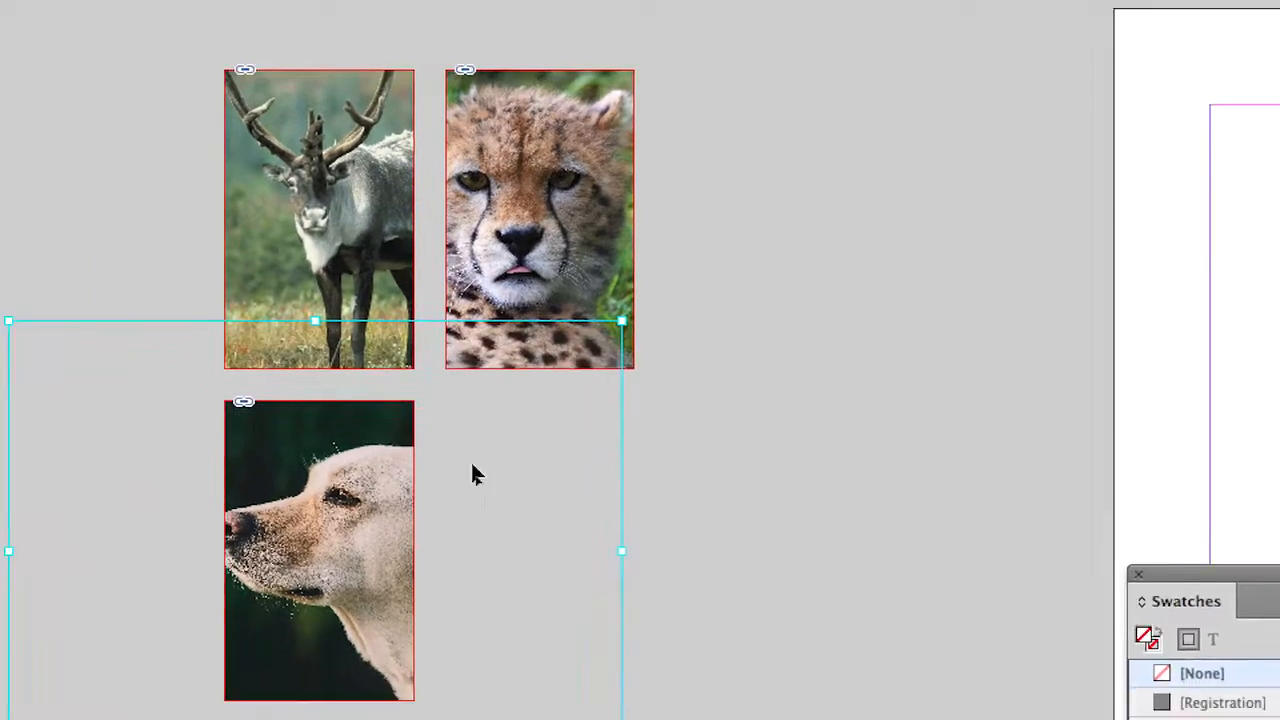
left_click_drag(269, 589, 275, 587)
left_click_drag(443, 482, 454, 483)
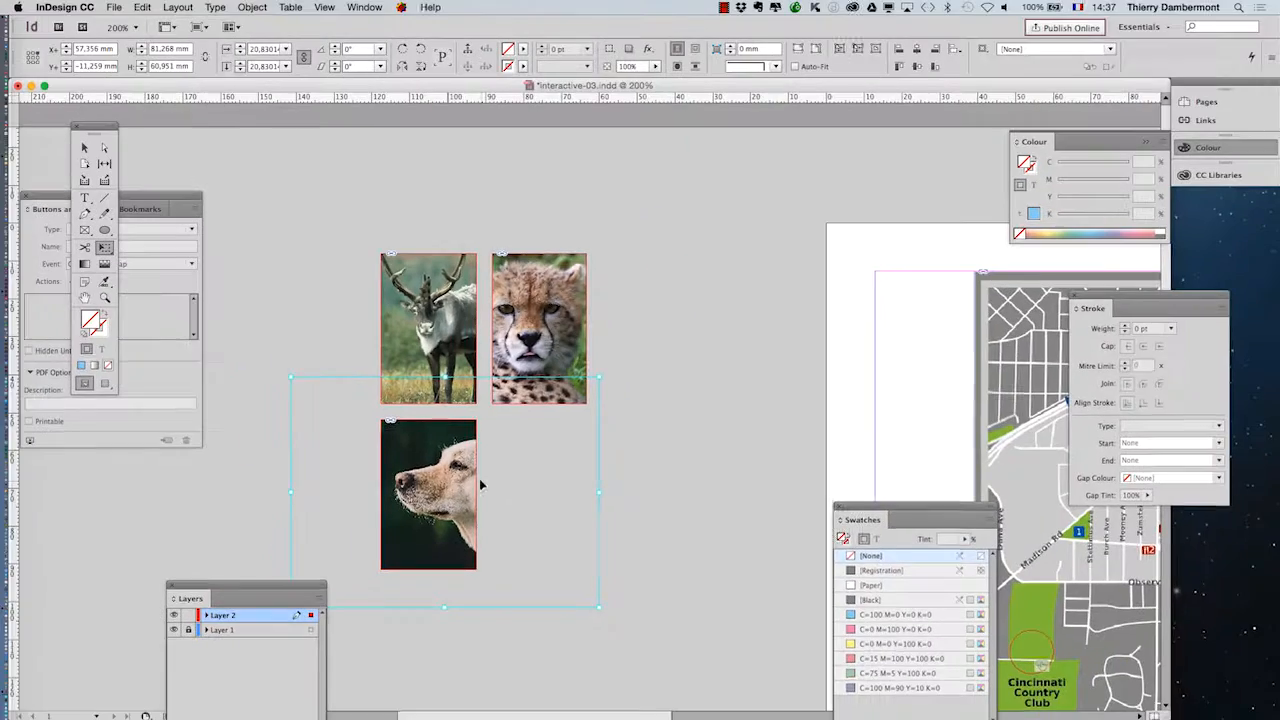
left_click_drag(587, 381, 564, 402)
left_click_drag(448, 480, 433, 470)
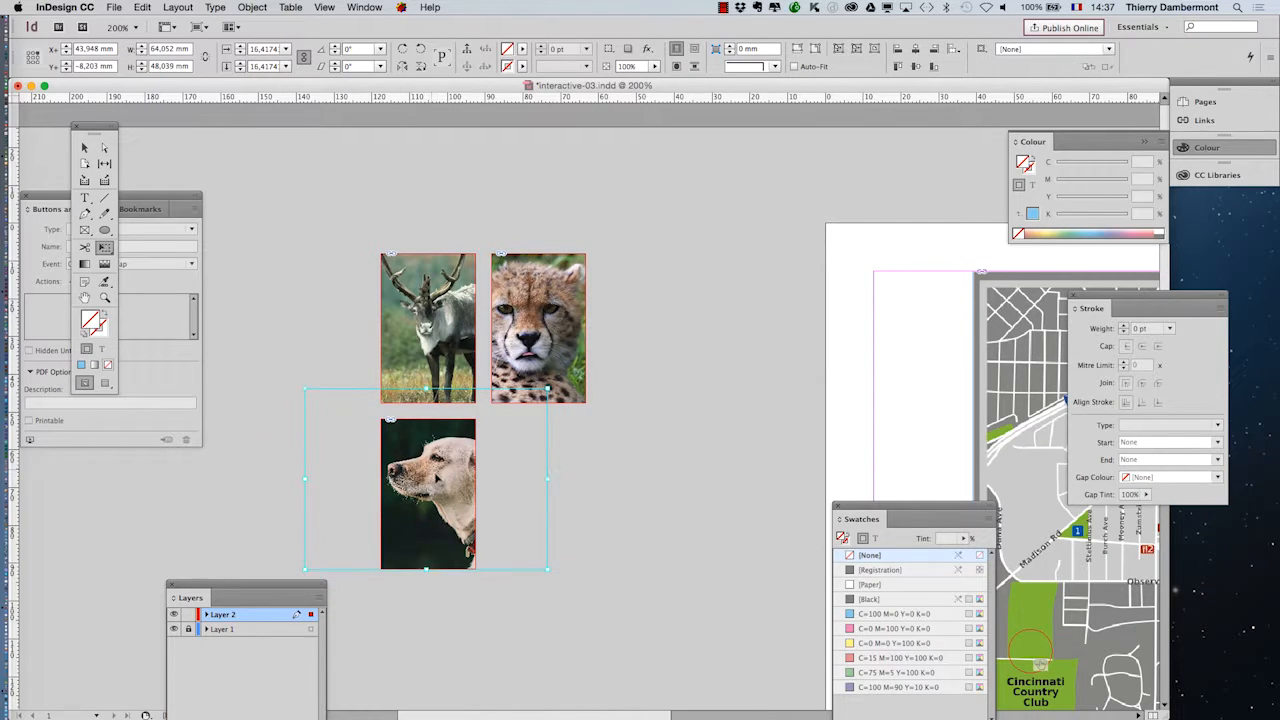
left_click(85, 148)
left_click(357, 309)
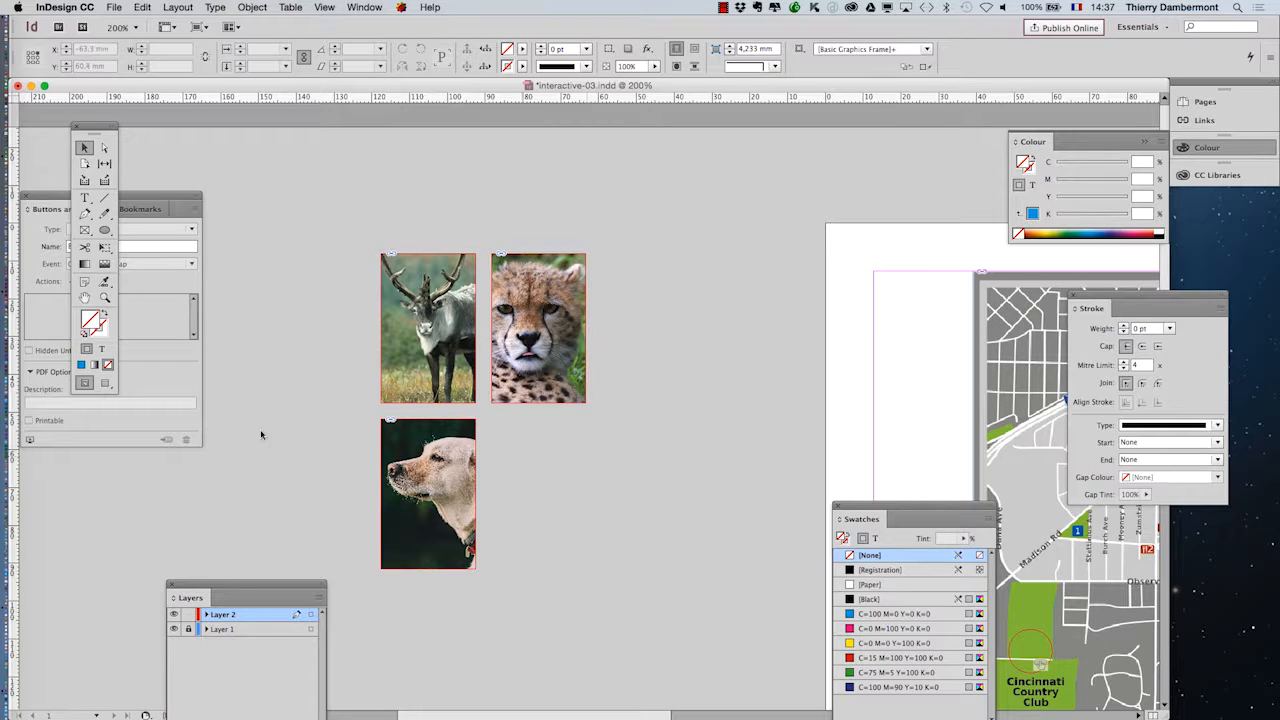
- Save the document as a new version named interactive-04.indd in the interactive-documents folder
left_click(114, 7)
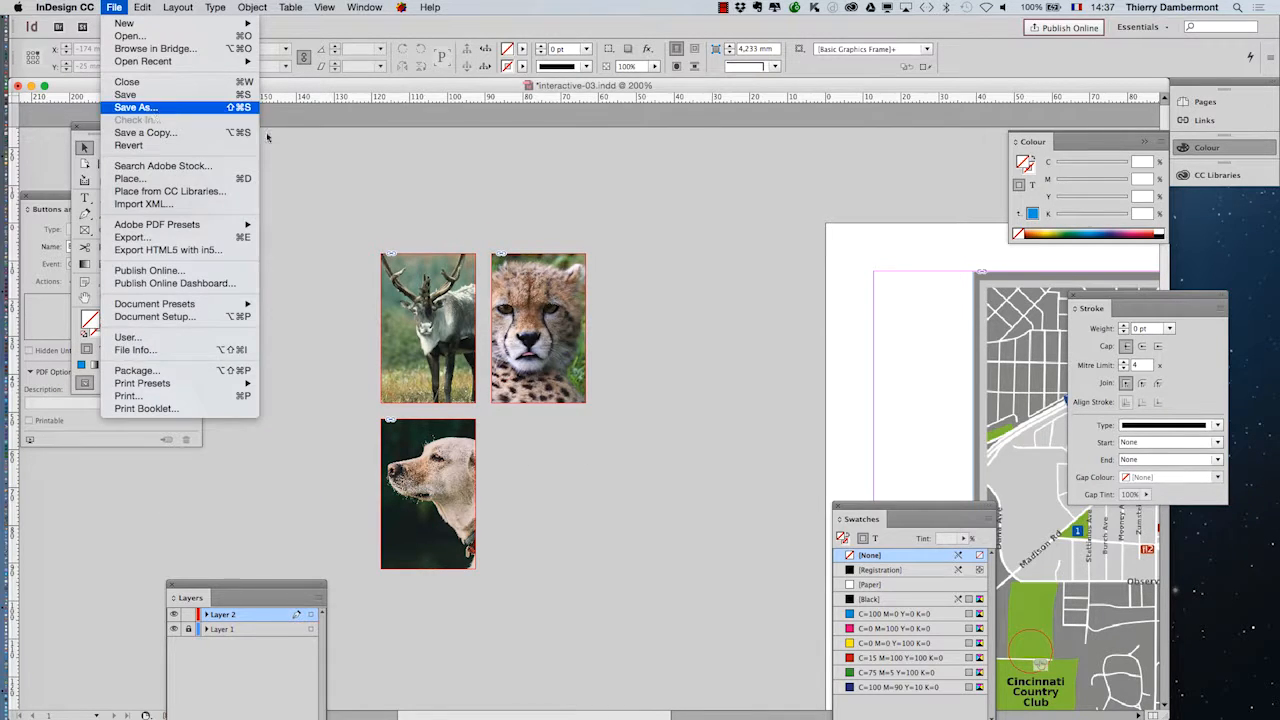
left_click(138, 107)
left_click(617, 81)
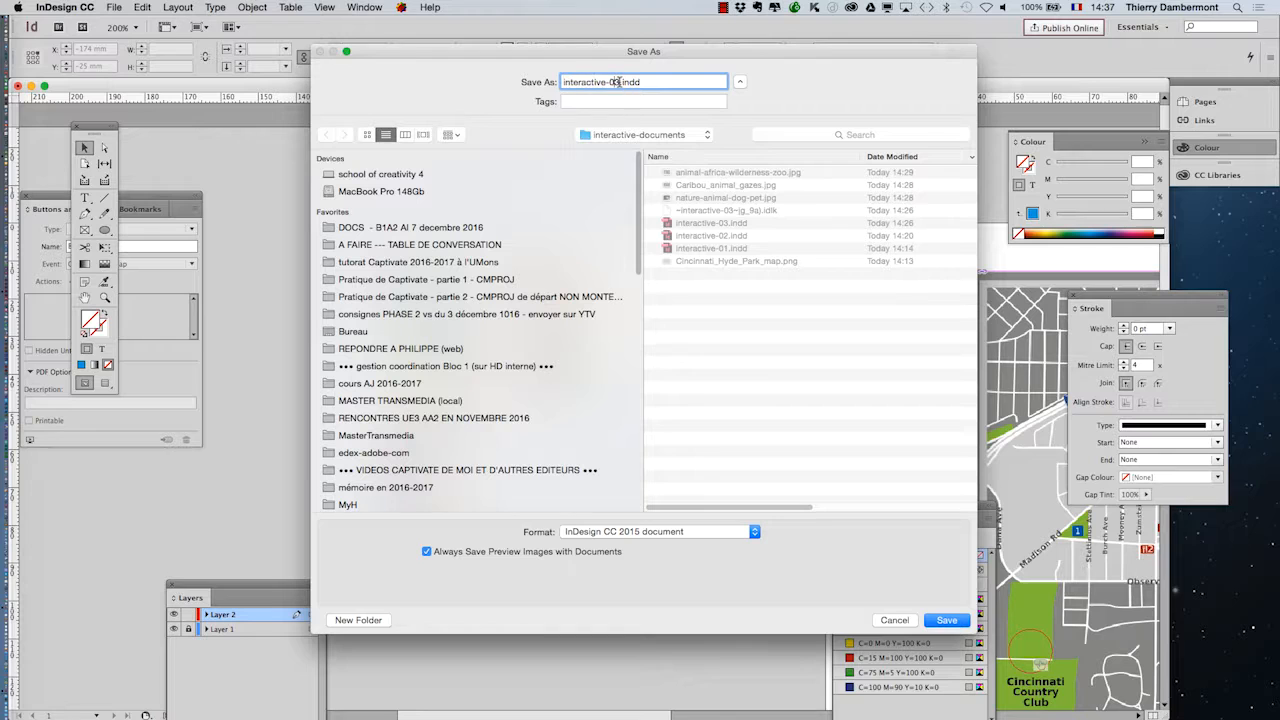
type("4")
key("Return")
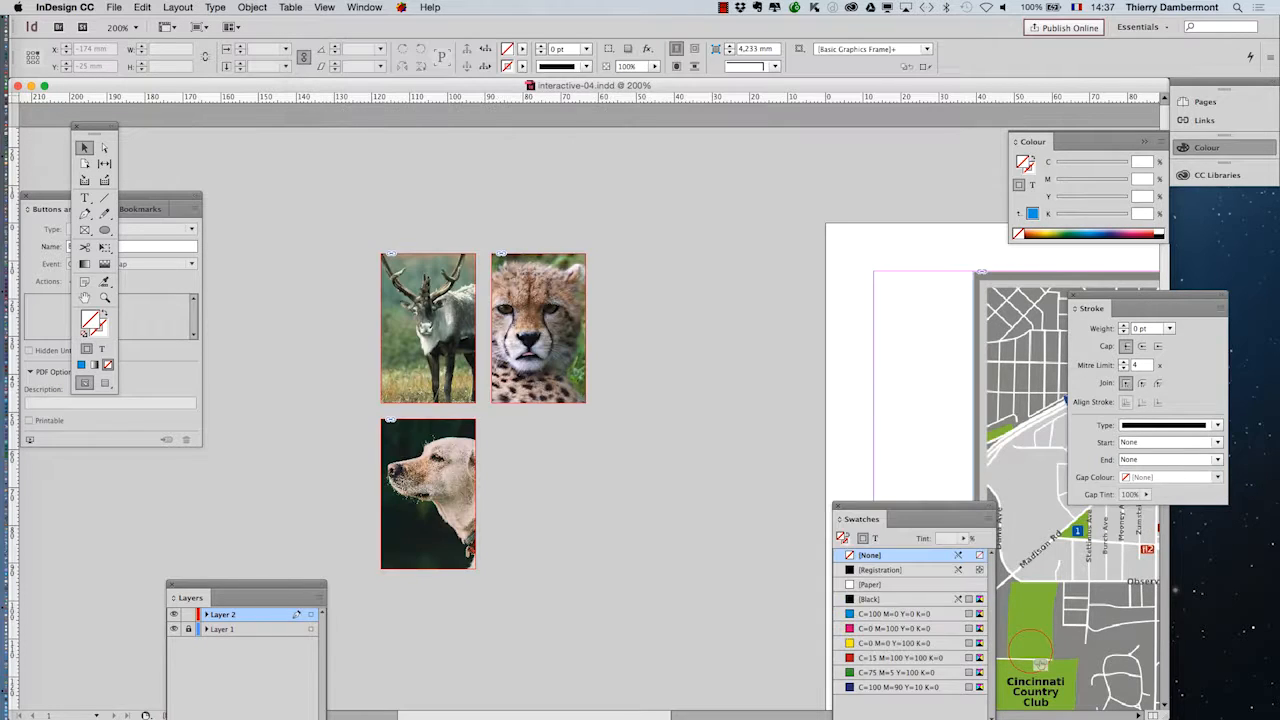